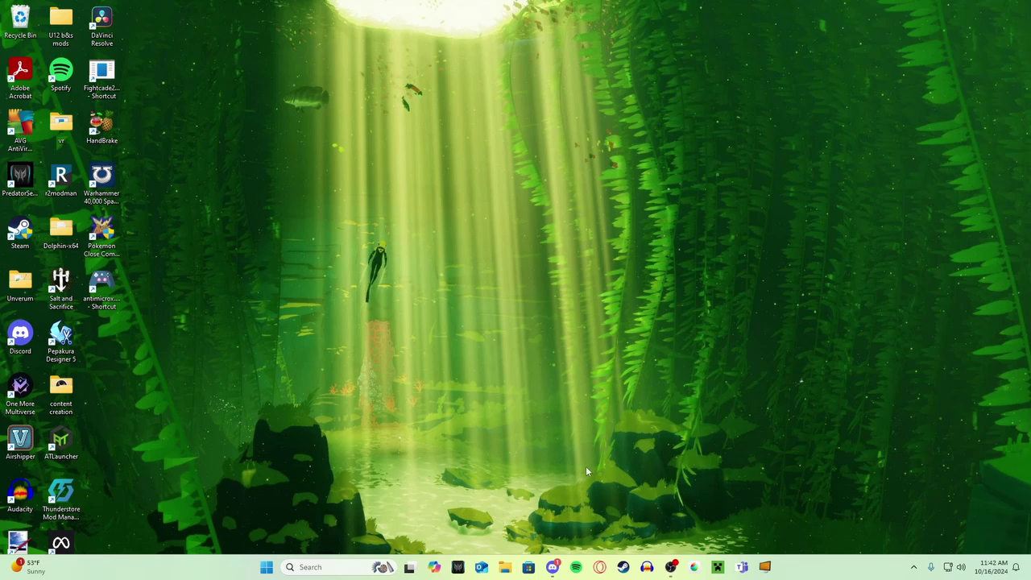
Open Big drive (D:) in File Explorer and delete the pkmncc folder.
{"action": "left_click", "coordinate": [552, 567]}
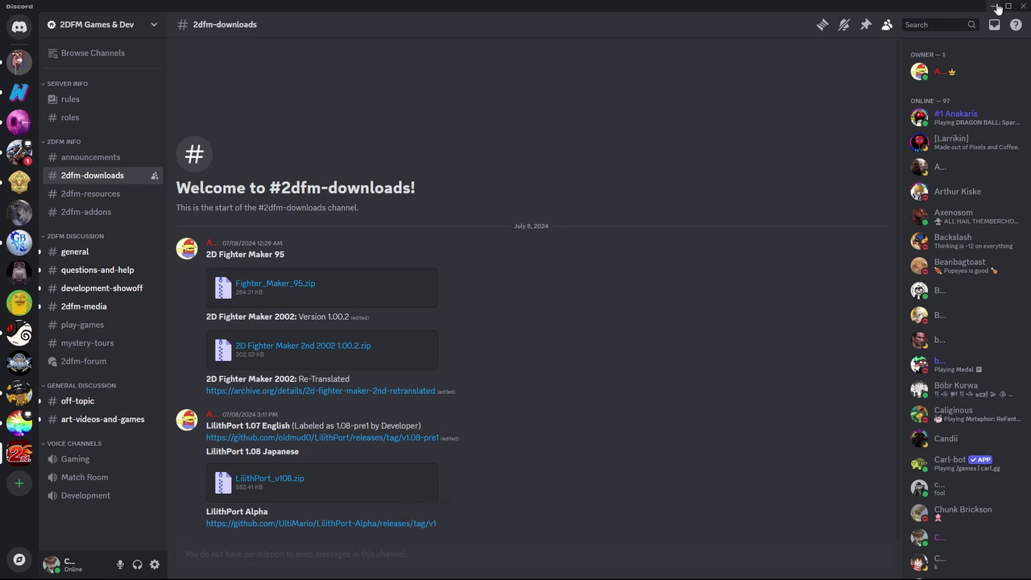
{"action": "left_click", "coordinate": [996, 7]}
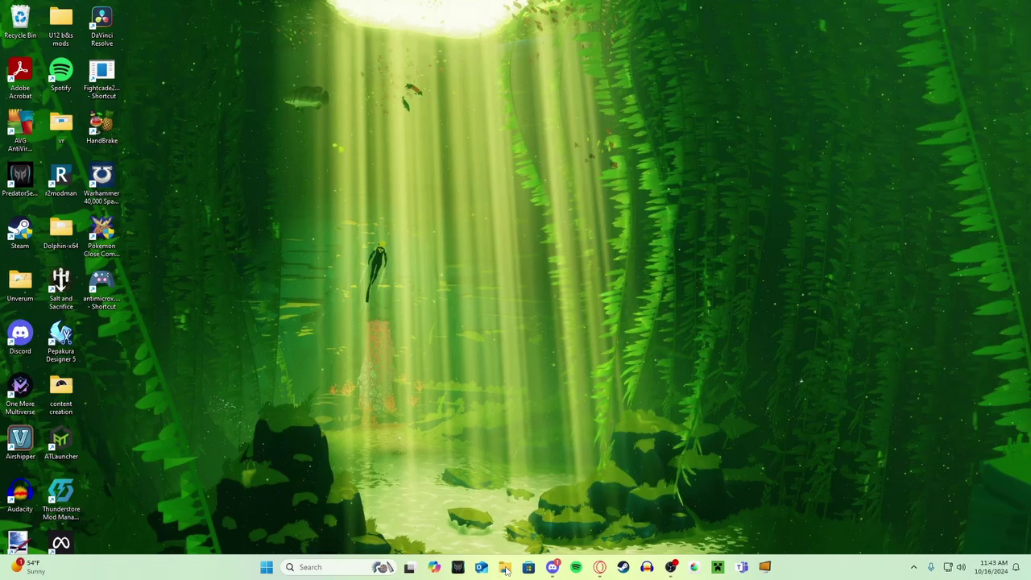
{"action": "key", "text": "super+e"}
{"action": "double_click", "coordinate": [544, 179]}
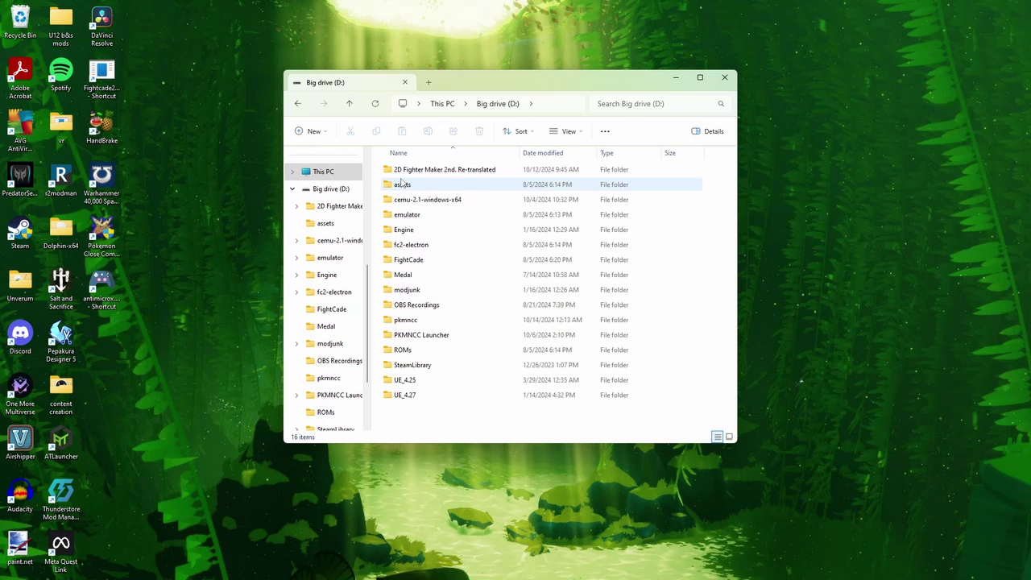
{"action": "left_click", "coordinate": [406, 173]}
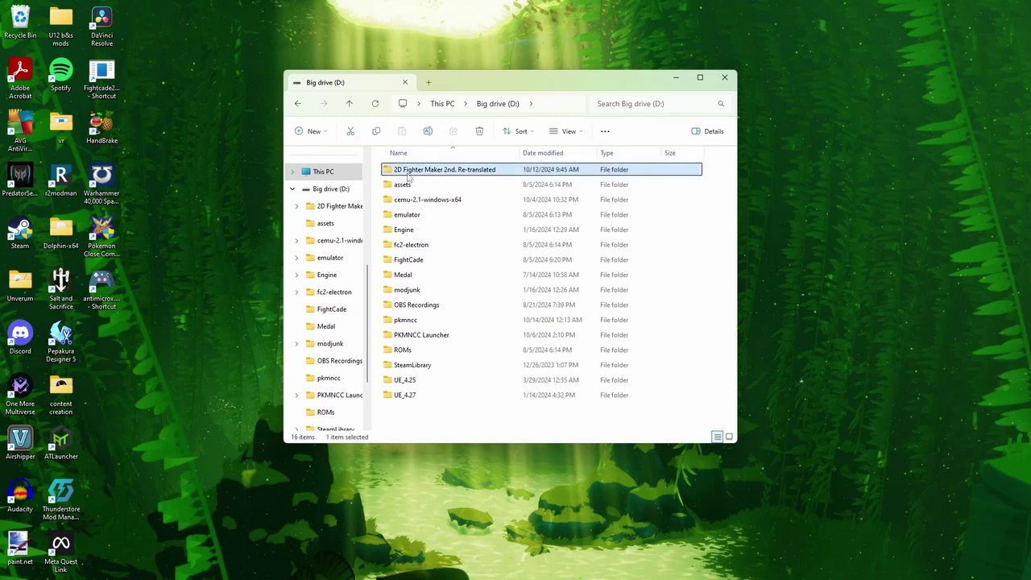
{"action": "right_click", "coordinate": [408, 176]}
{"action": "left_click", "coordinate": [430, 351]}
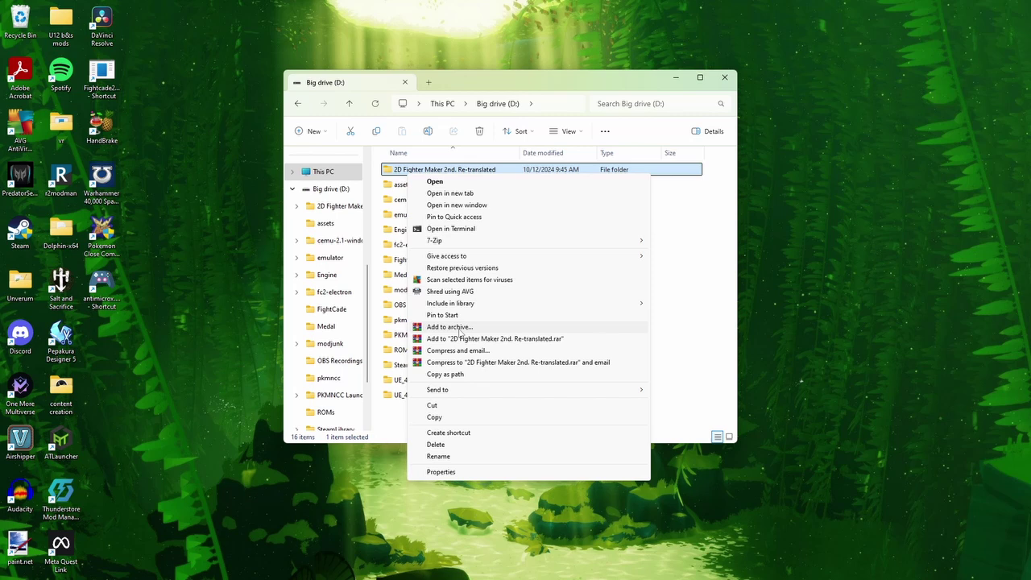
{"action": "left_click", "coordinate": [339, 189]}
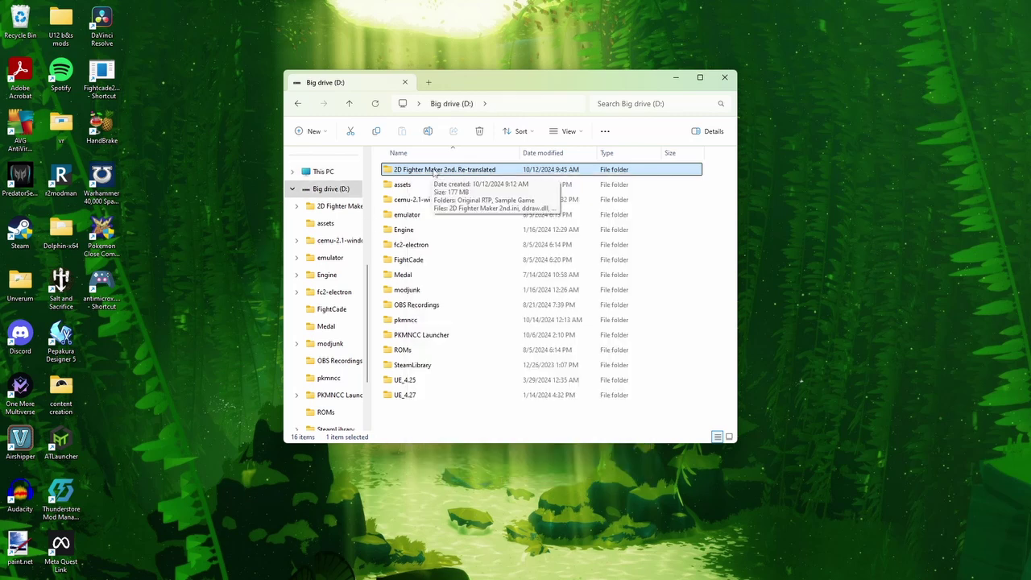
{"action": "left_click", "coordinate": [429, 335]}
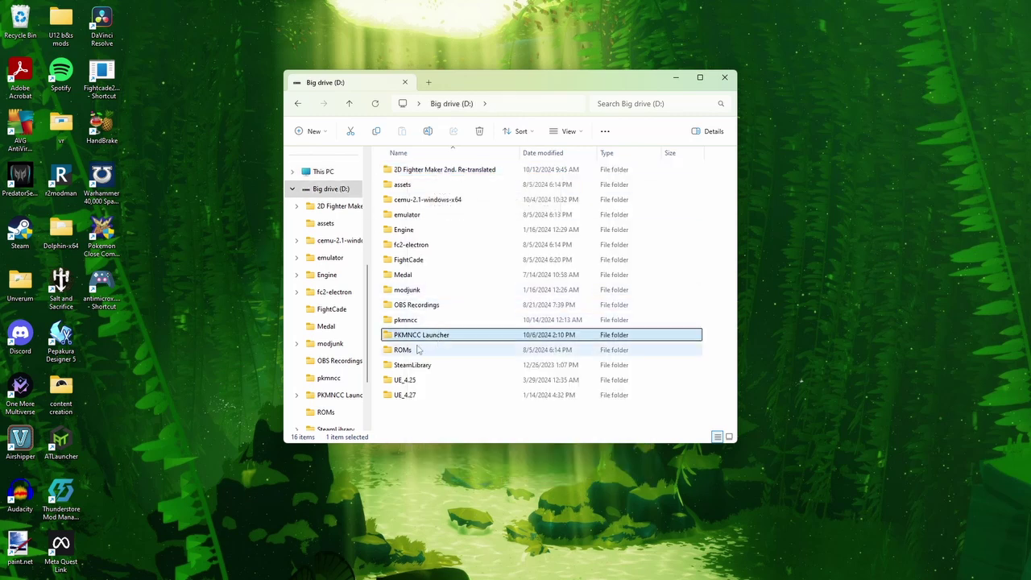
{"action": "left_click", "coordinate": [419, 322]}
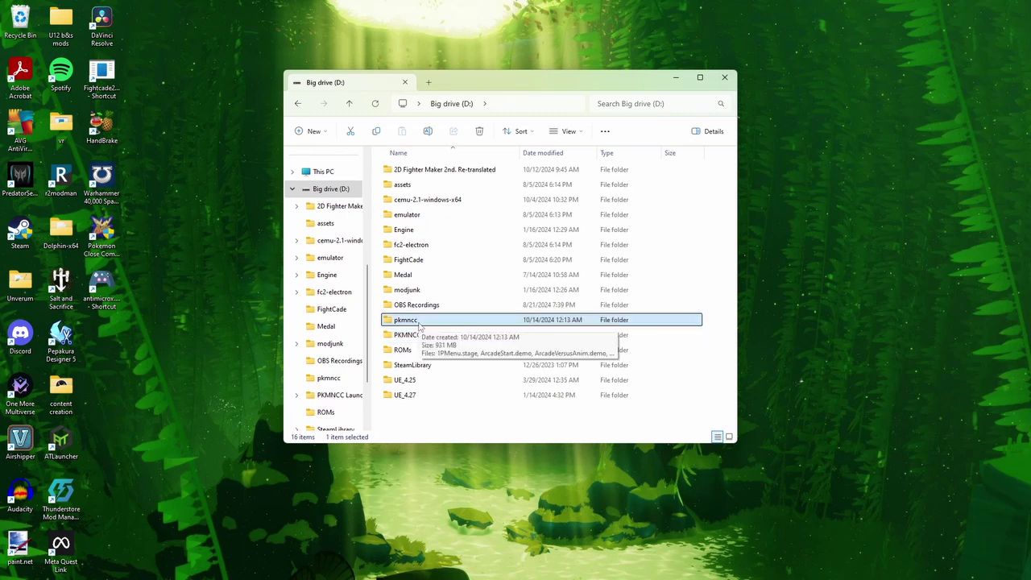
{"action": "key", "text": "Delete"}
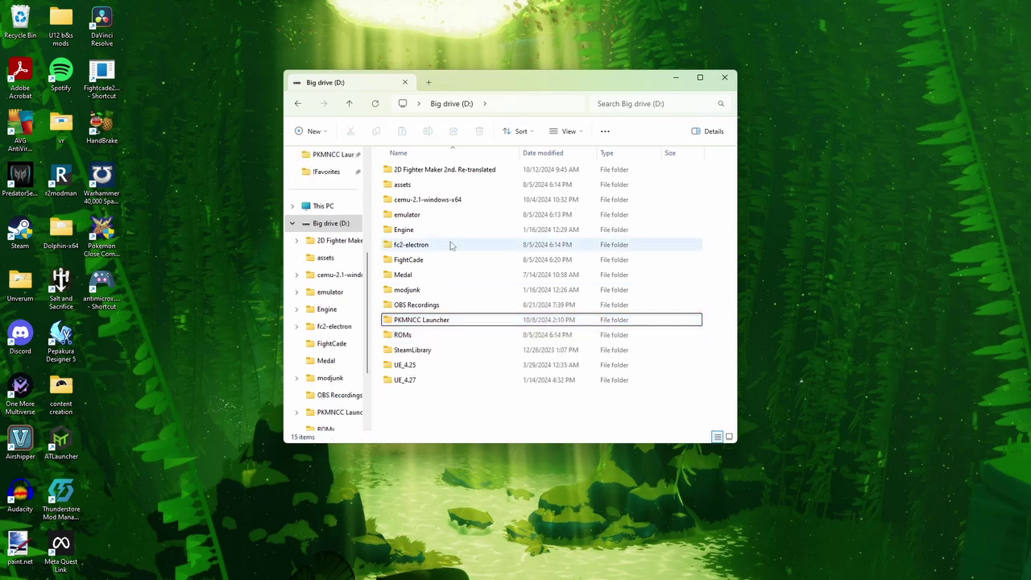
Launch KGT2nd_EDITOR.exe from the 2D Fighter Maker 2nd. Re-translated folder.
{"action": "double_click", "coordinate": [414, 171]}
{"action": "right_click", "coordinate": [415, 171]}
{"action": "left_click", "coordinate": [419, 170]}
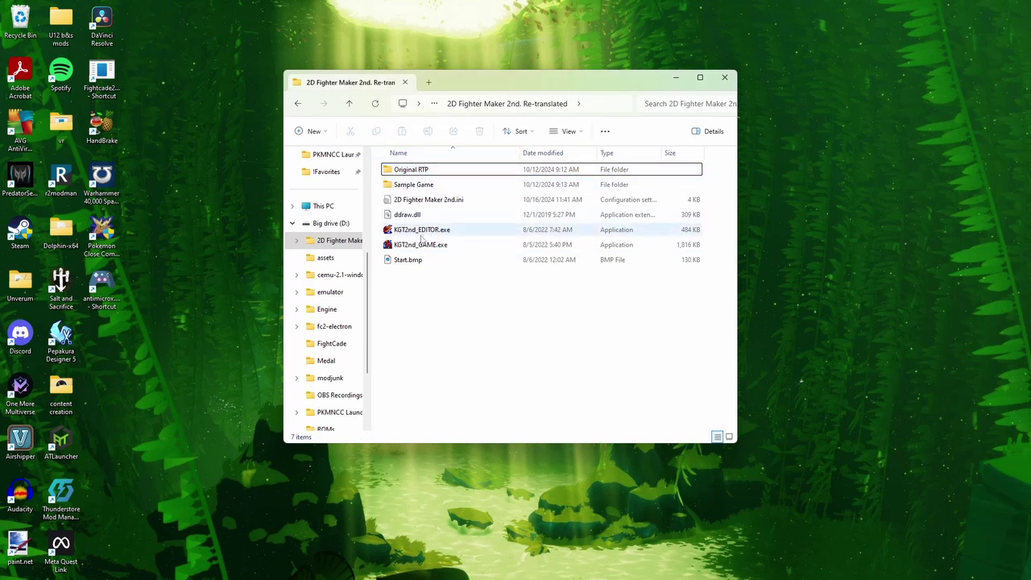
{"action": "left_click", "coordinate": [412, 234]}
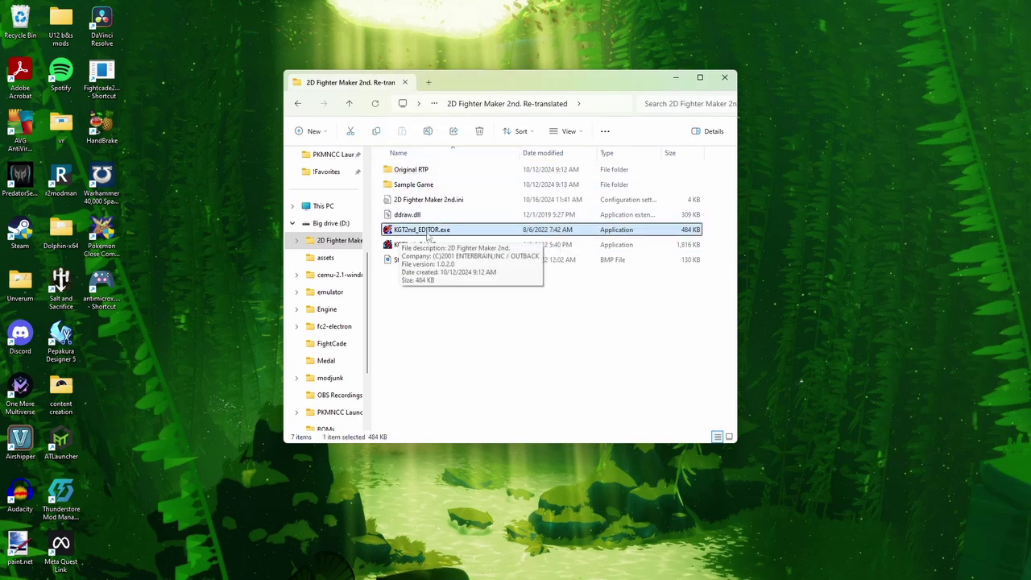
{"action": "left_click", "coordinate": [425, 235], "text": "ctrl"}
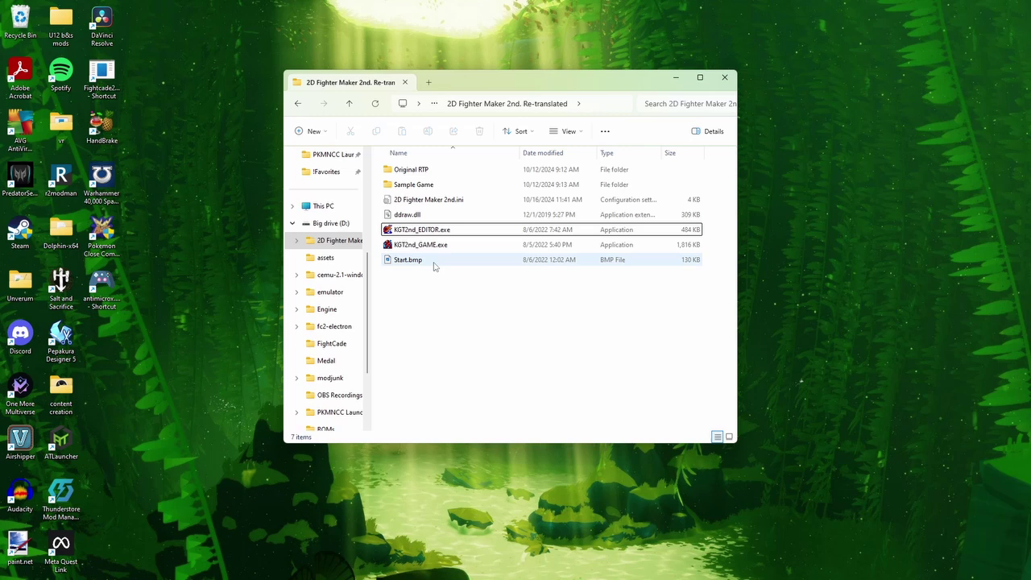
{"action": "double_click", "coordinate": [426, 230]}
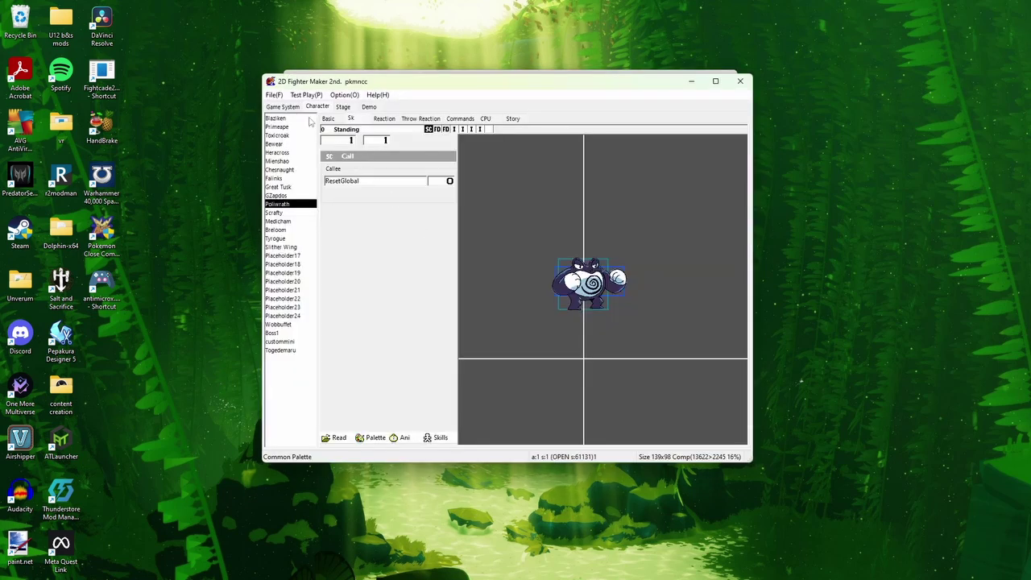
From the Game System view, open pkmncc.kgt from the D:\PKMNCC Launcher folder.
{"action": "left_click", "coordinate": [282, 106]}
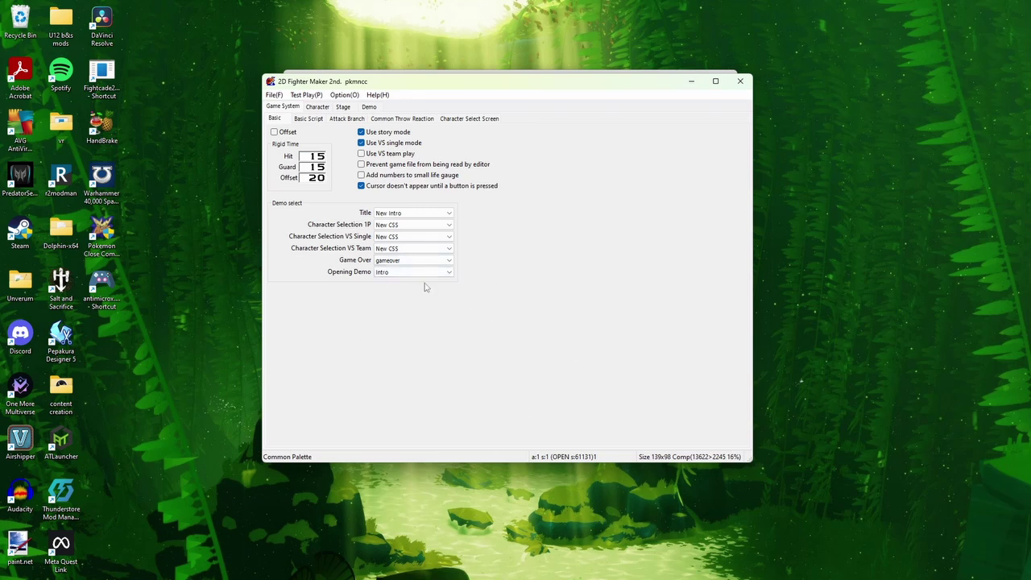
{"action": "left_click", "coordinate": [272, 97]}
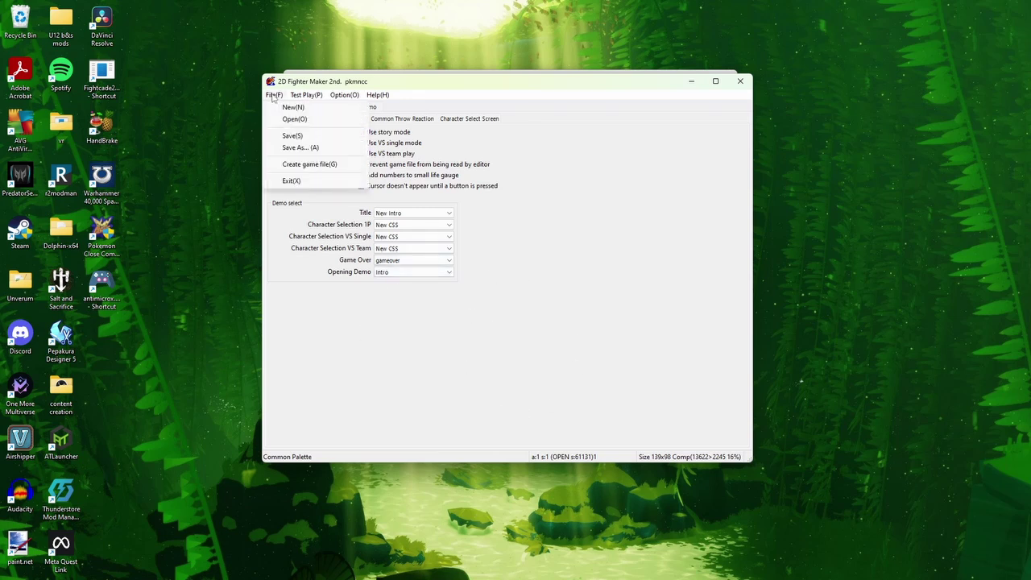
{"action": "left_click", "coordinate": [294, 118]}
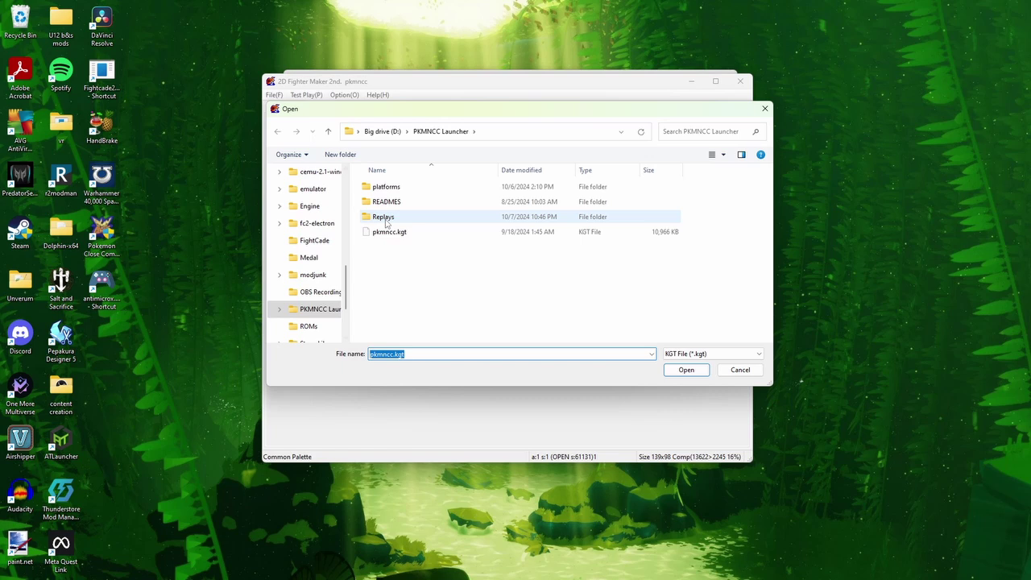
{"action": "left_click", "coordinate": [322, 311]}
{"action": "scroll", "coordinate": [276, 258], "scroll_direction": "up", "scroll_amount": 4}
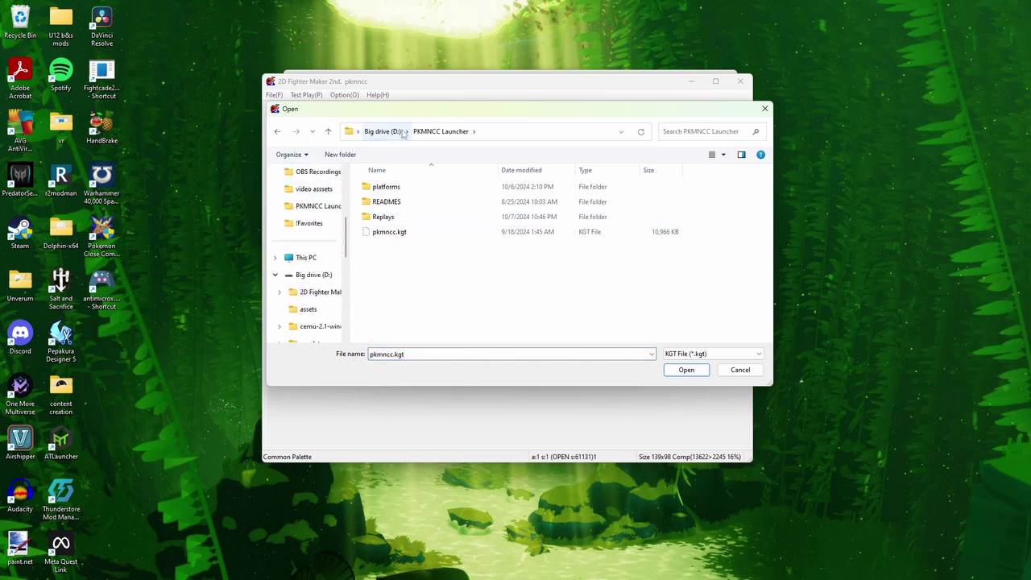
{"action": "scroll", "coordinate": [327, 282], "scroll_direction": "down", "scroll_amount": 1}
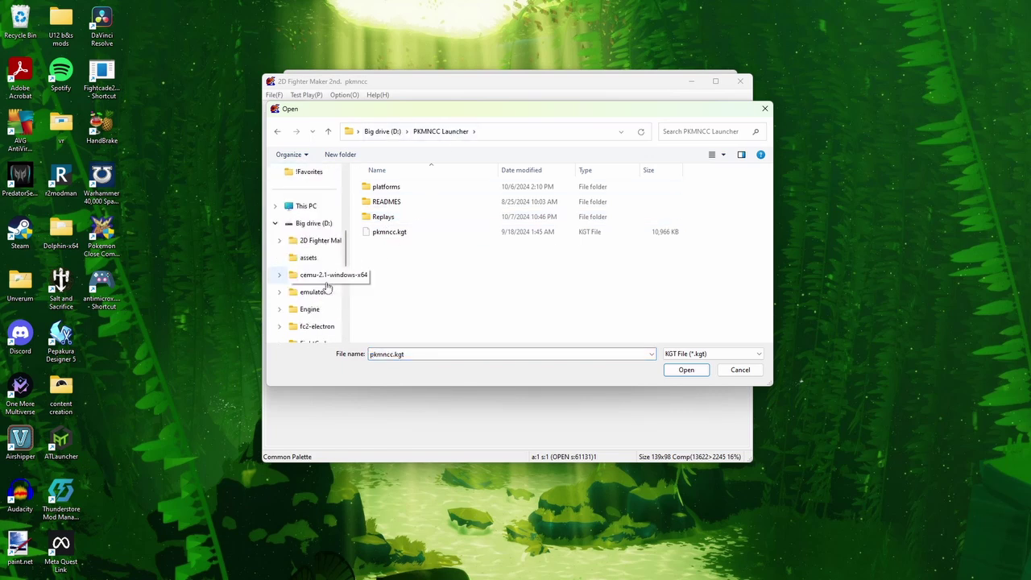
{"action": "left_click", "coordinate": [400, 234]}
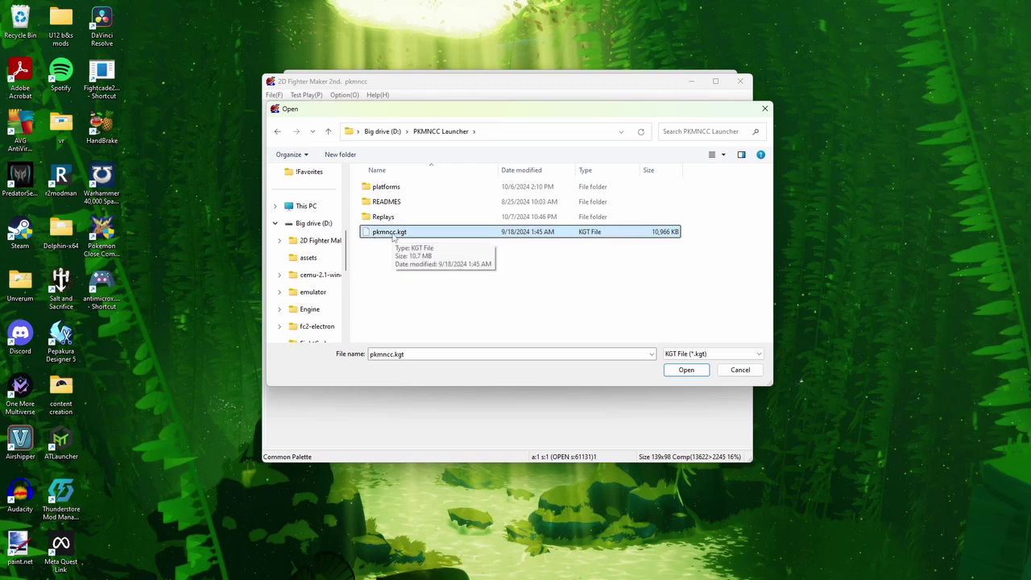
{"action": "double_click", "coordinate": [412, 236]}
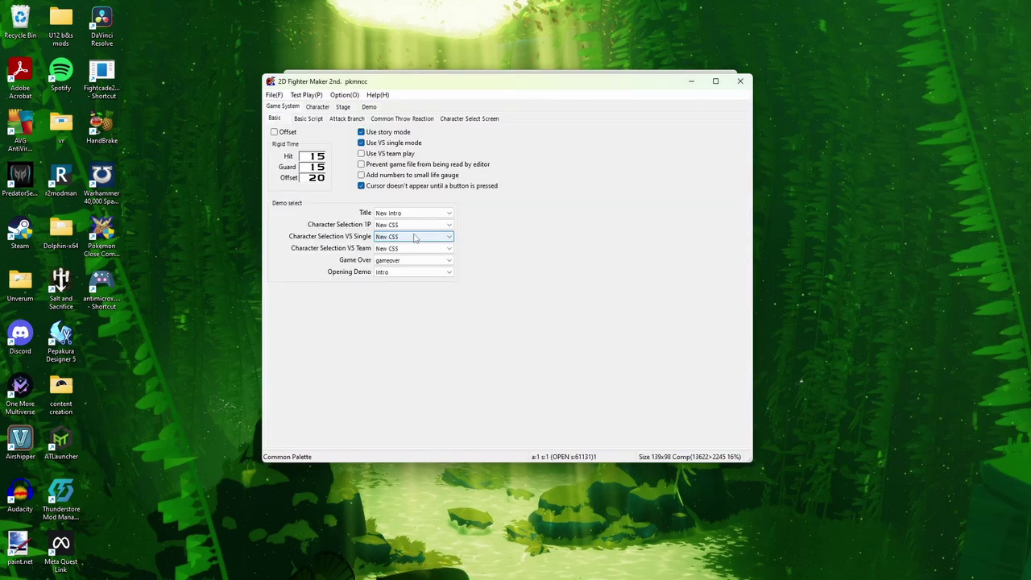
Open Poliwrath's palette editor in the character editor and view palette 3.
{"action": "left_click", "coordinate": [316, 108]}
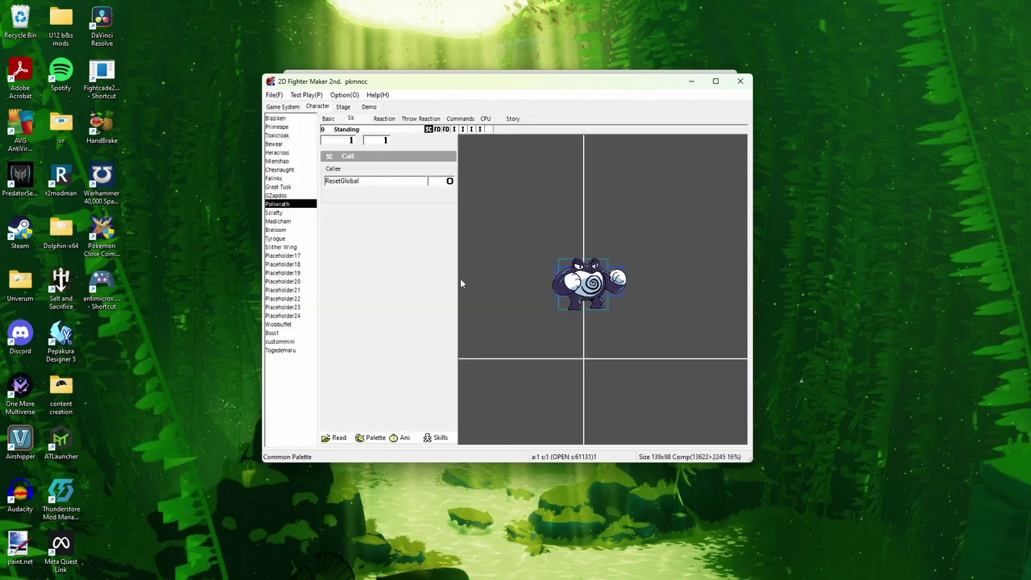
{"action": "left_click", "coordinate": [299, 204]}
{"action": "left_click", "coordinate": [375, 437]}
{"action": "left_click", "coordinate": [335, 278]}
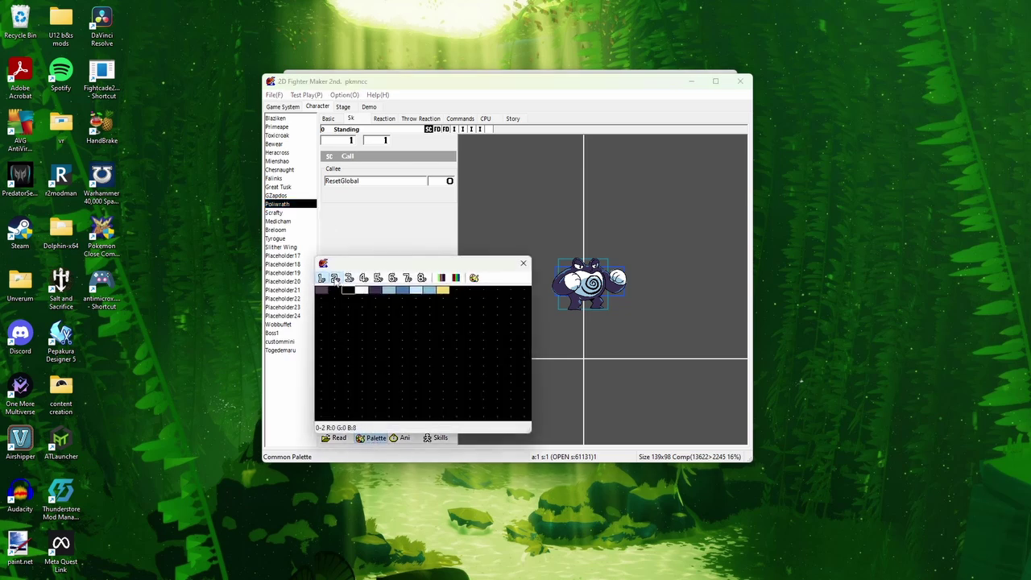
{"action": "left_click", "coordinate": [349, 278]}
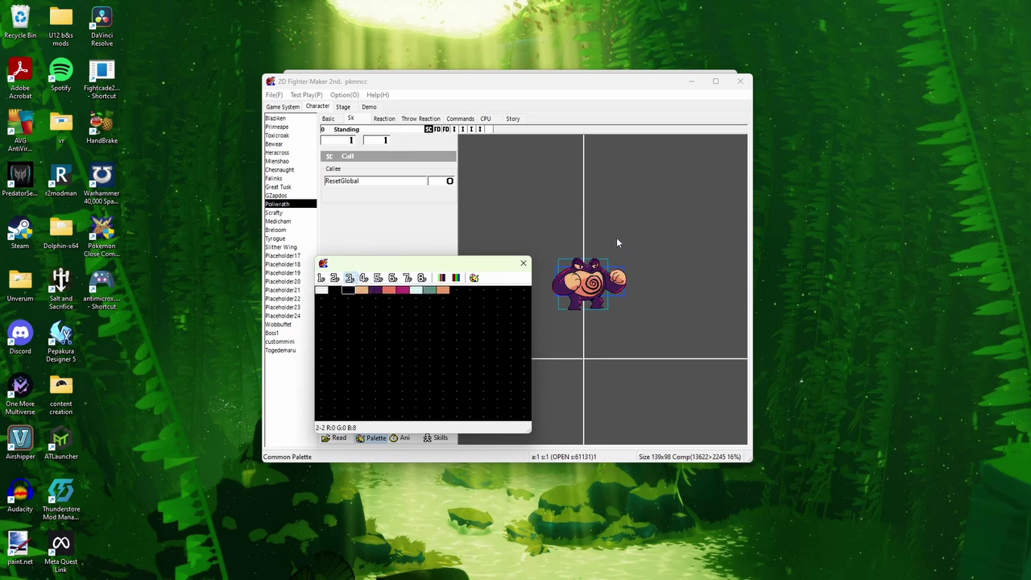
Change swatch 2-5 to a salmon red (R231 G112 B90) and confirm.
{"action": "double_click", "coordinate": [393, 296]}
{"action": "left_click_drag", "start_coordinate": [468, 278], "coordinate": [463, 99]}
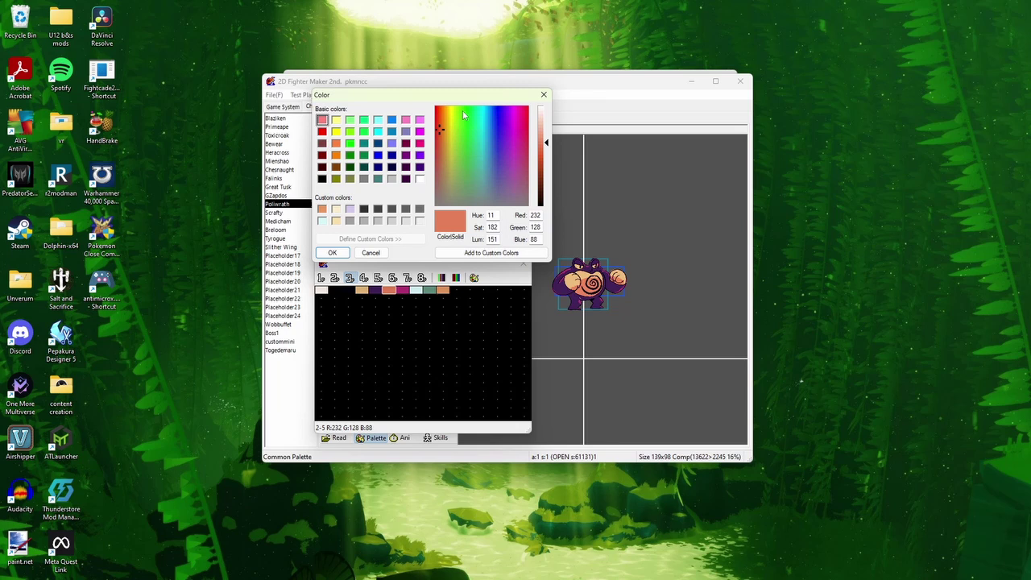
{"action": "left_click", "coordinate": [438, 134]}
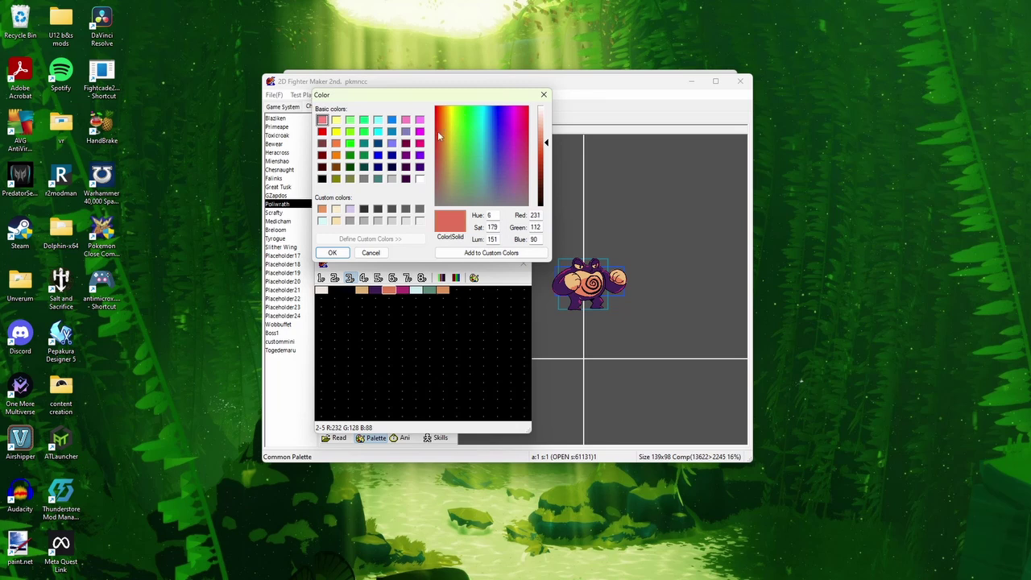
{"action": "key", "text": "Return"}
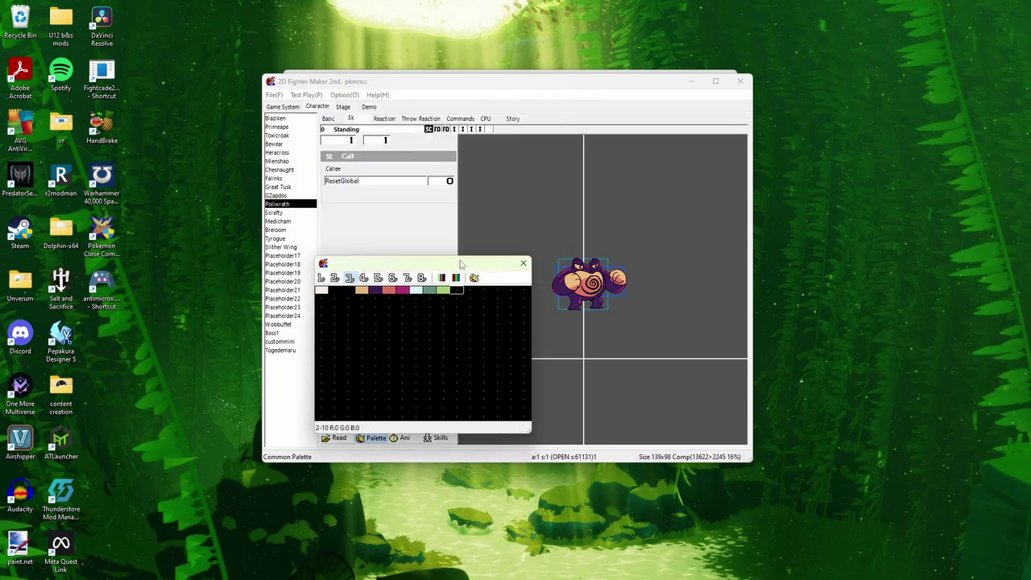
{"action": "left_click_drag", "start_coordinate": [461, 265], "coordinate": [372, 171]}
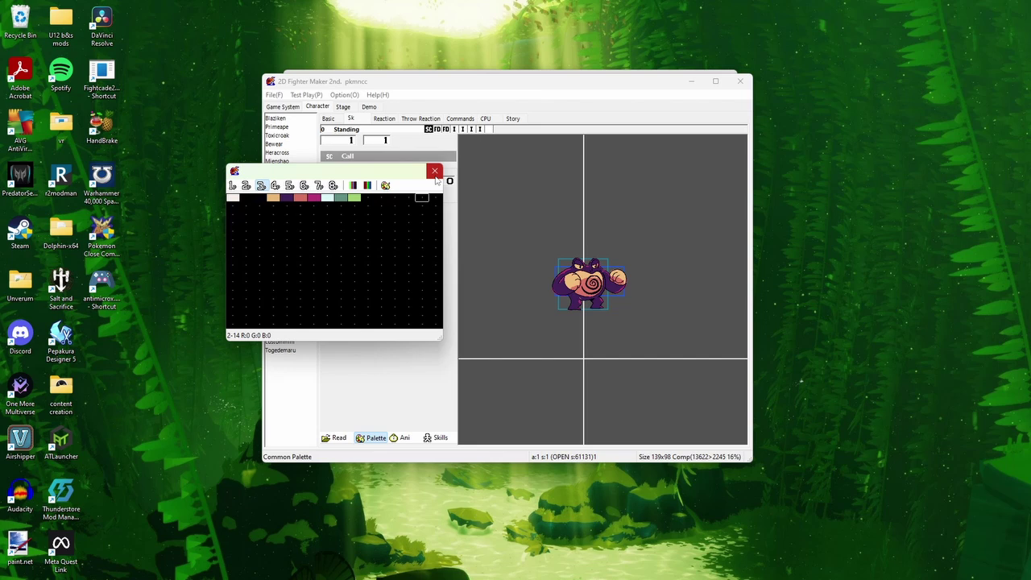
Close the palette window and browse Poliwrath's Backwrd, Jump Up and Back Jump skill frames.
{"action": "left_click", "coordinate": [435, 171]}
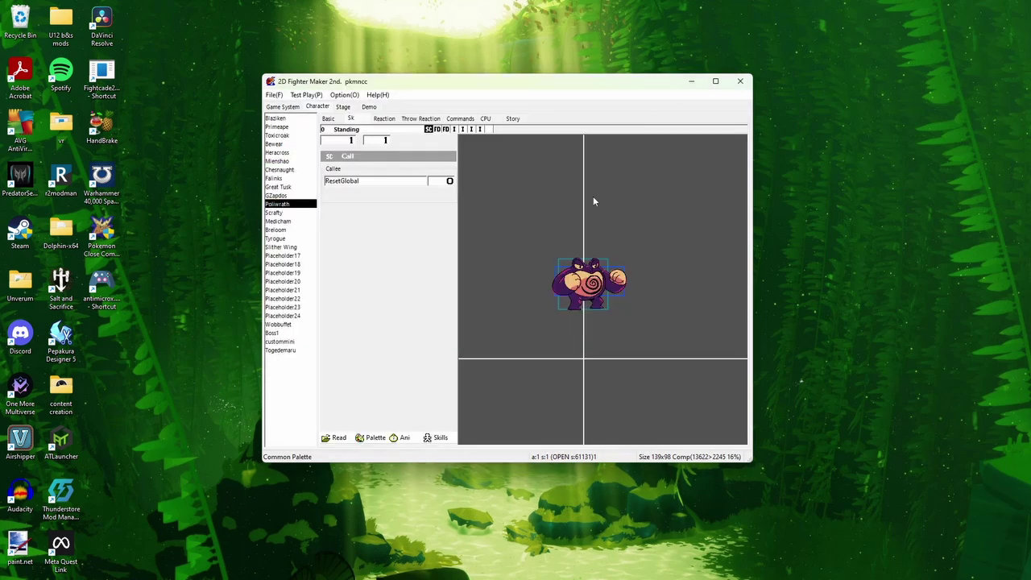
{"action": "left_click", "coordinate": [439, 438]}
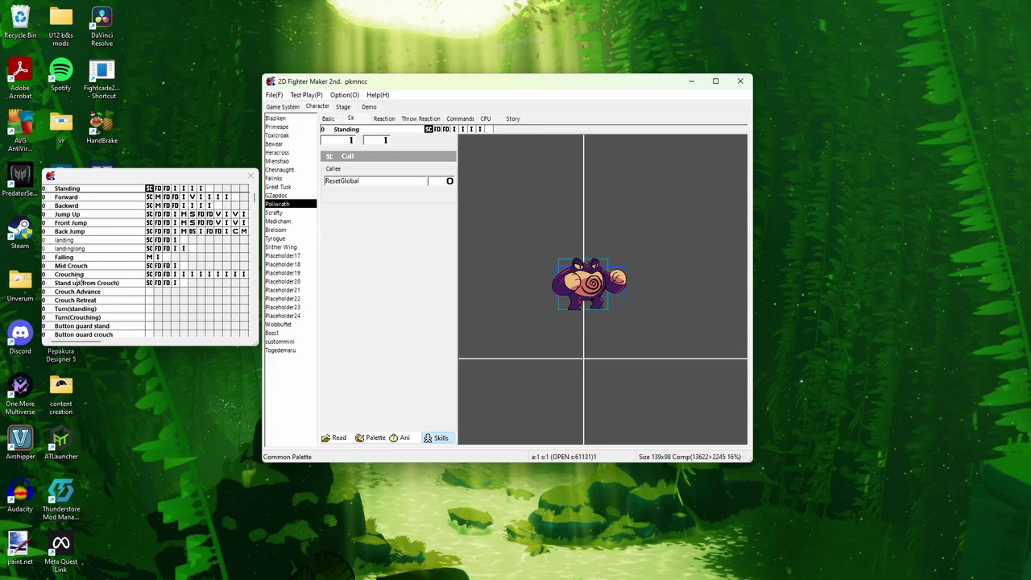
{"action": "left_click", "coordinate": [150, 203]}
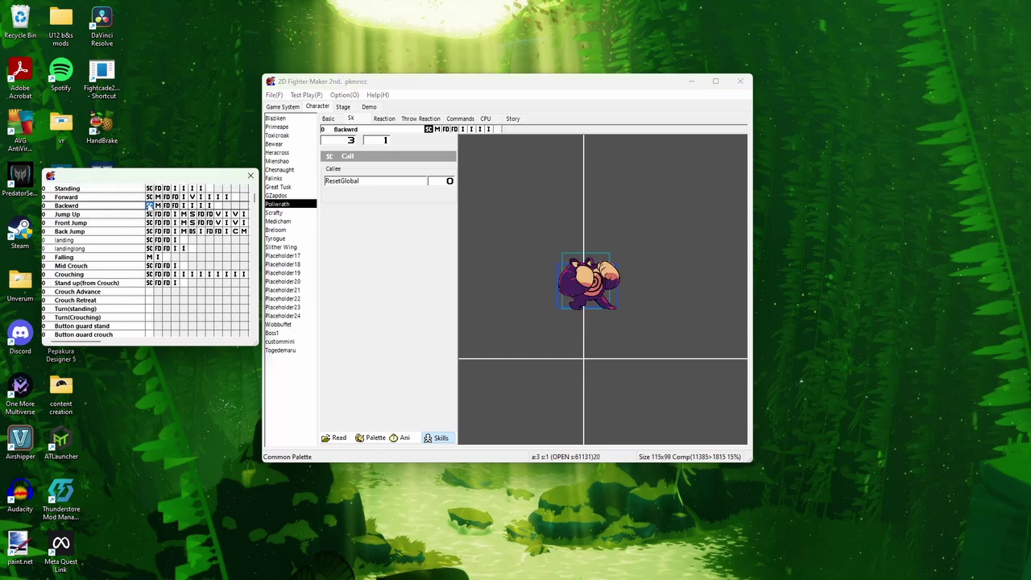
{"action": "left_click", "coordinate": [150, 215]}
{"action": "left_click", "coordinate": [175, 215]}
{"action": "left_click", "coordinate": [235, 214]}
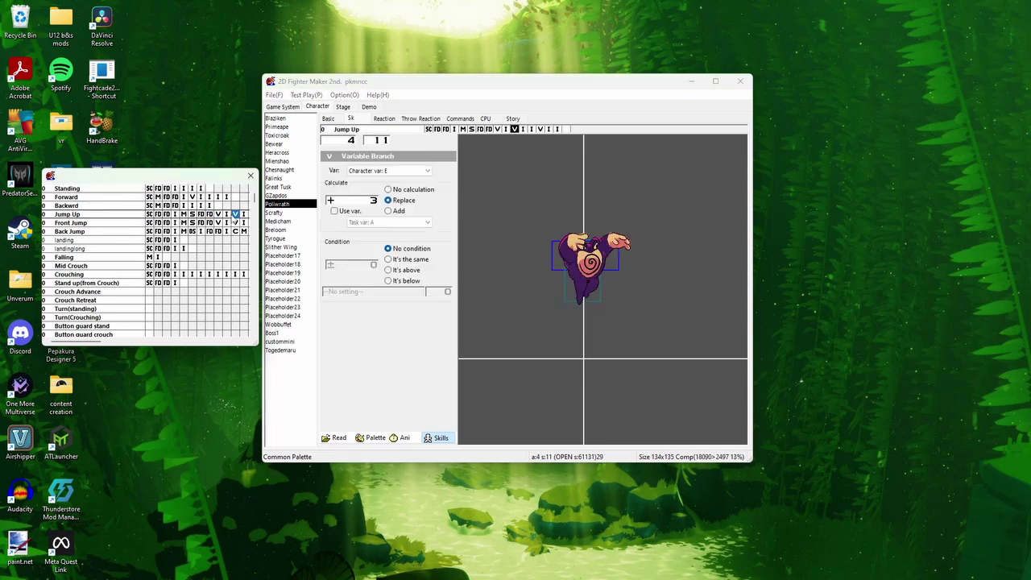
{"action": "left_click", "coordinate": [244, 214]}
{"action": "left_click", "coordinate": [151, 231]}
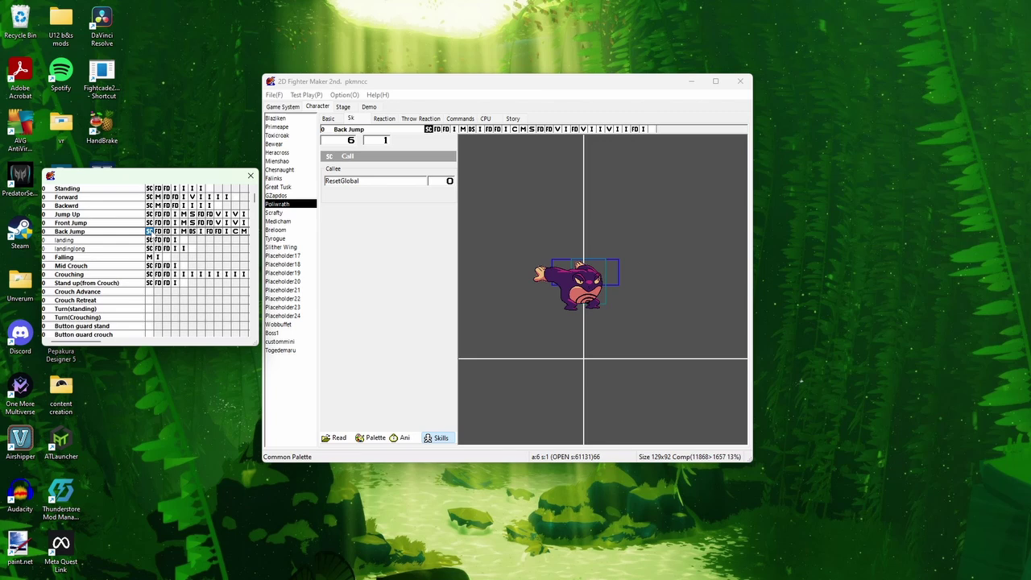
{"action": "left_click", "coordinate": [166, 232]}
{"action": "left_click", "coordinate": [216, 231]}
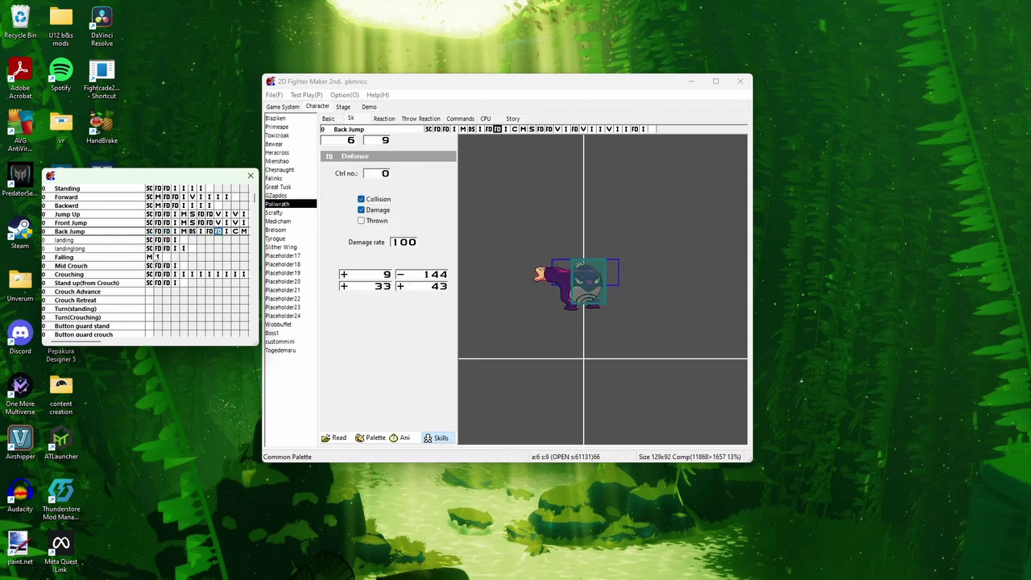
Browse Falling, Mid Crouch and Whirlpool frames, ending on a Bubb Proj fast image frame.
{"action": "left_click", "coordinate": [157, 257]}
{"action": "left_click", "coordinate": [150, 266]}
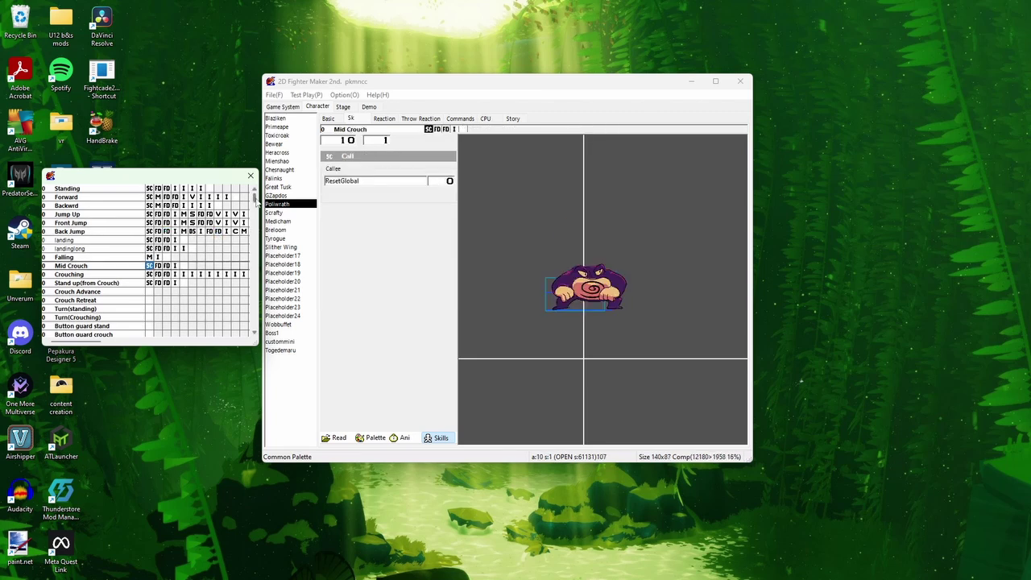
{"action": "left_click_drag", "start_coordinate": [256, 202], "coordinate": [253, 227]}
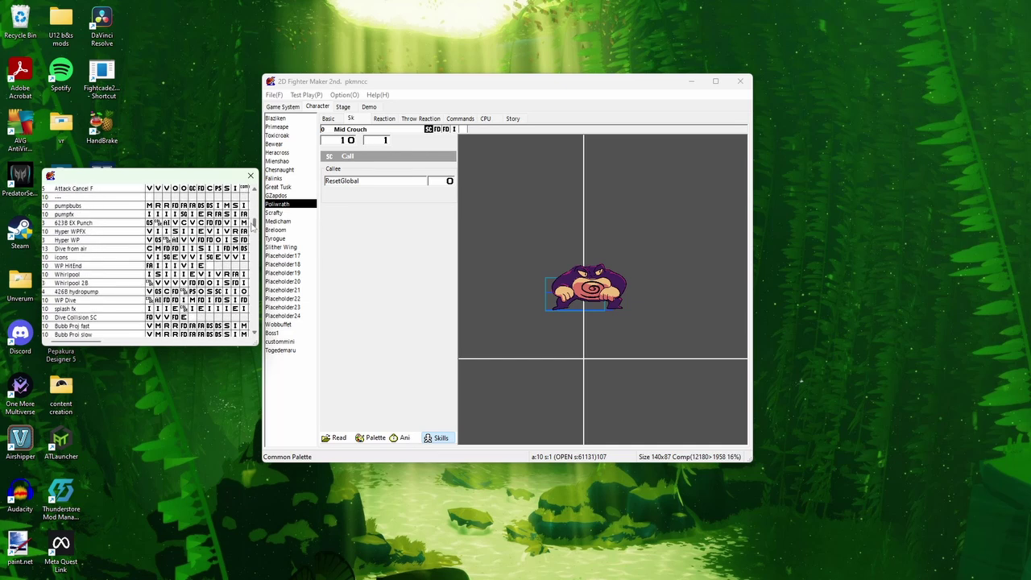
{"action": "left_click", "coordinate": [150, 274]}
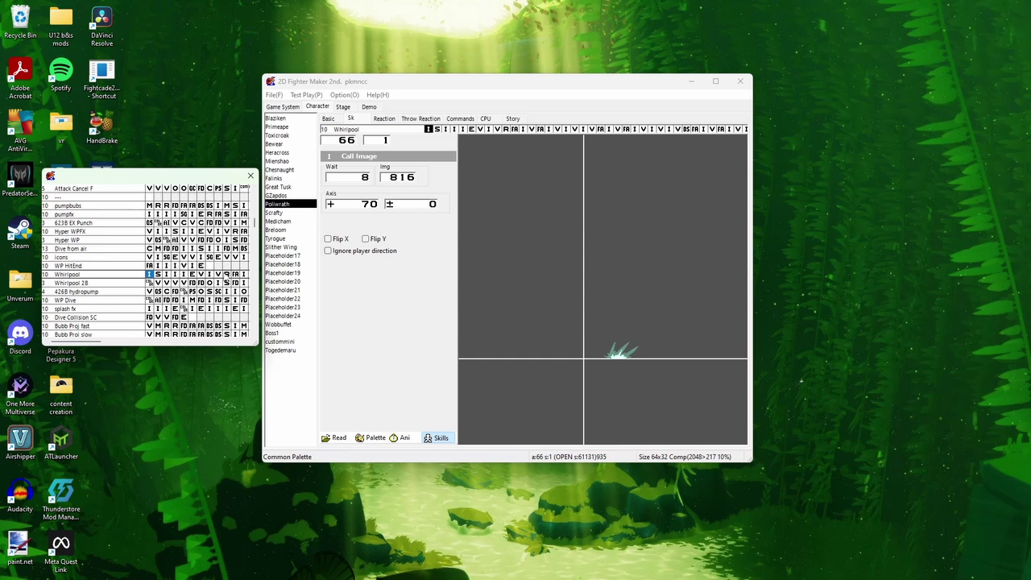
{"action": "left_click", "coordinate": [227, 275]}
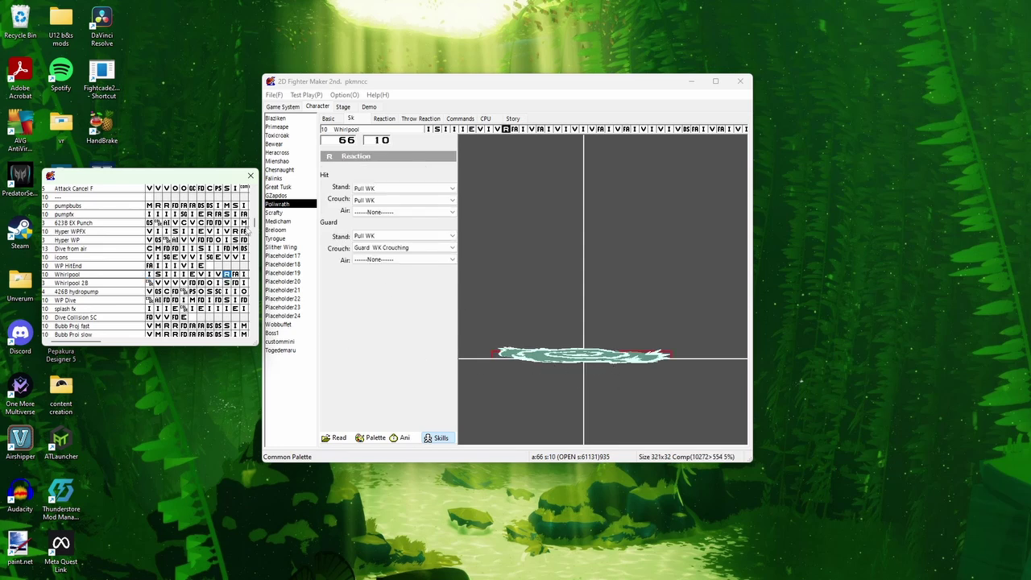
{"action": "scroll", "coordinate": [255, 224], "scroll_direction": "down", "scroll_amount": 1}
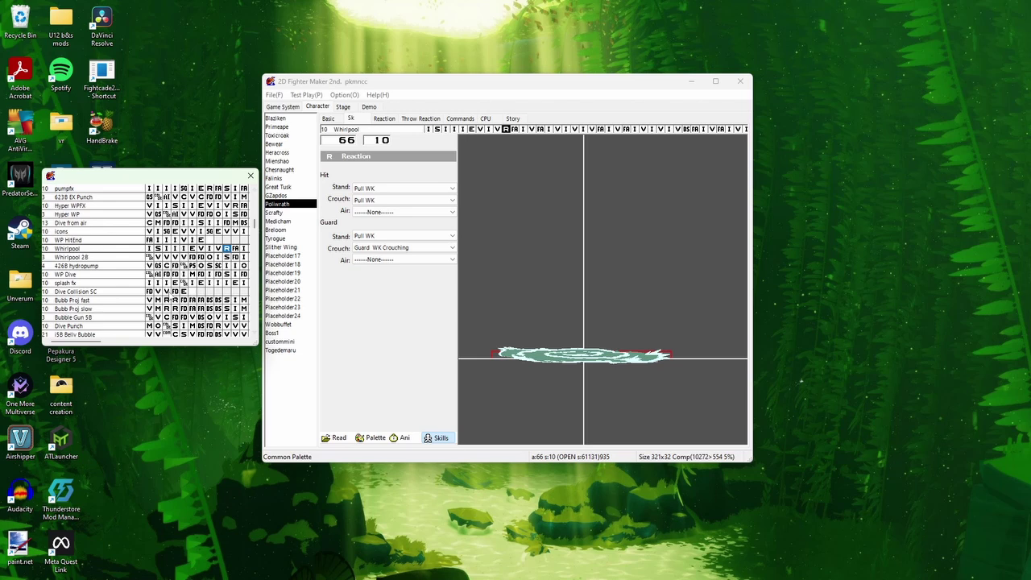
{"action": "left_click", "coordinate": [149, 300]}
{"action": "left_click", "coordinate": [245, 300]}
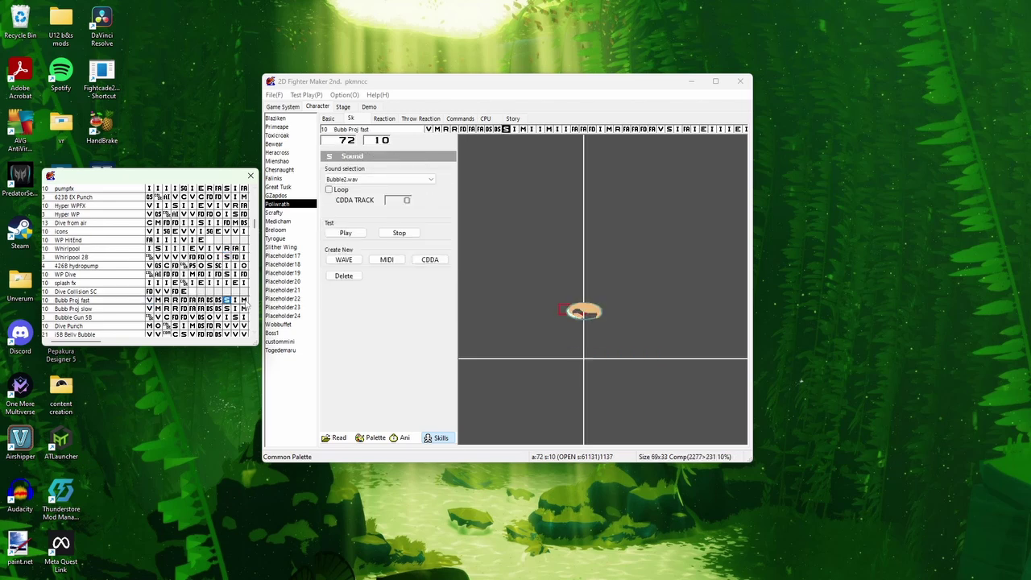
{"action": "left_click", "coordinate": [233, 303]}
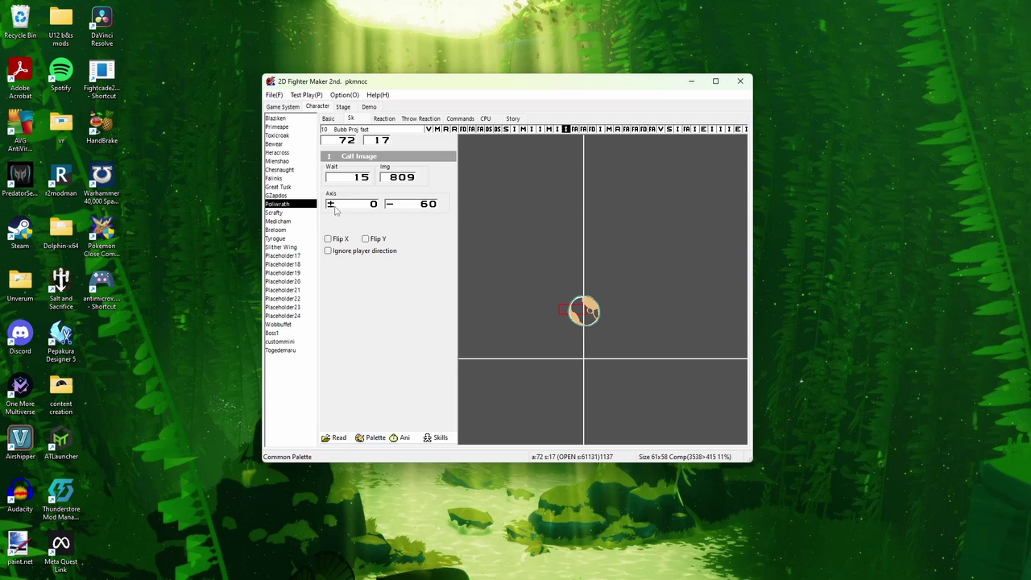
{"action": "left_click", "coordinate": [273, 95]}
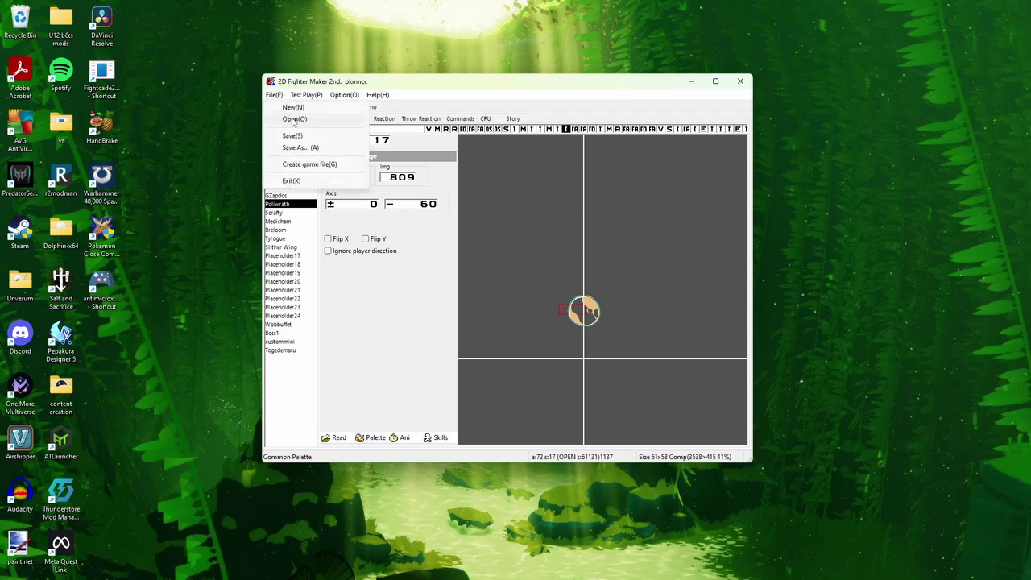
Create the game file, accepting the output directory and creating the missing D:\pkmncc folder.
{"action": "left_click", "coordinate": [302, 165]}
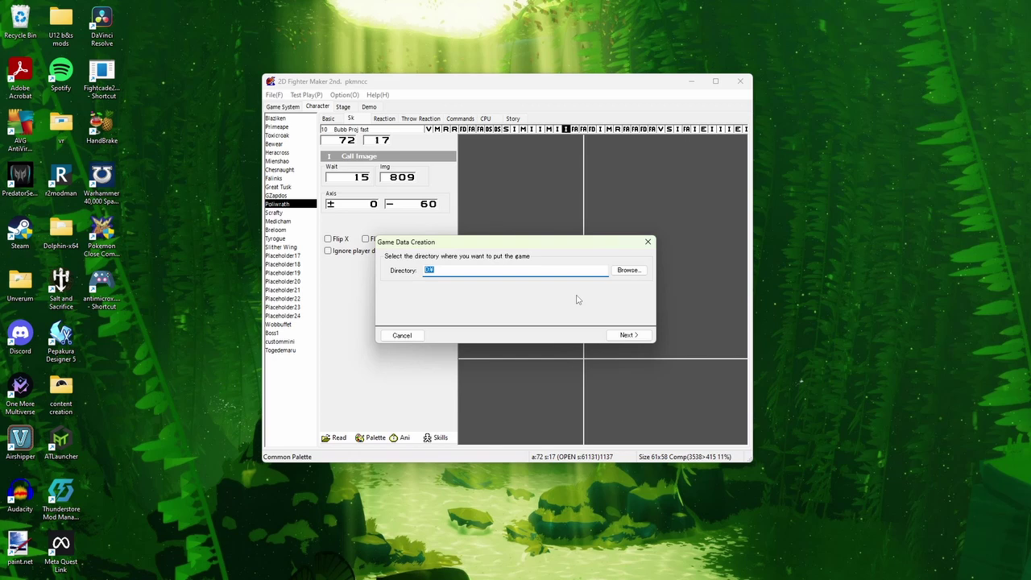
{"action": "left_click", "coordinate": [628, 336]}
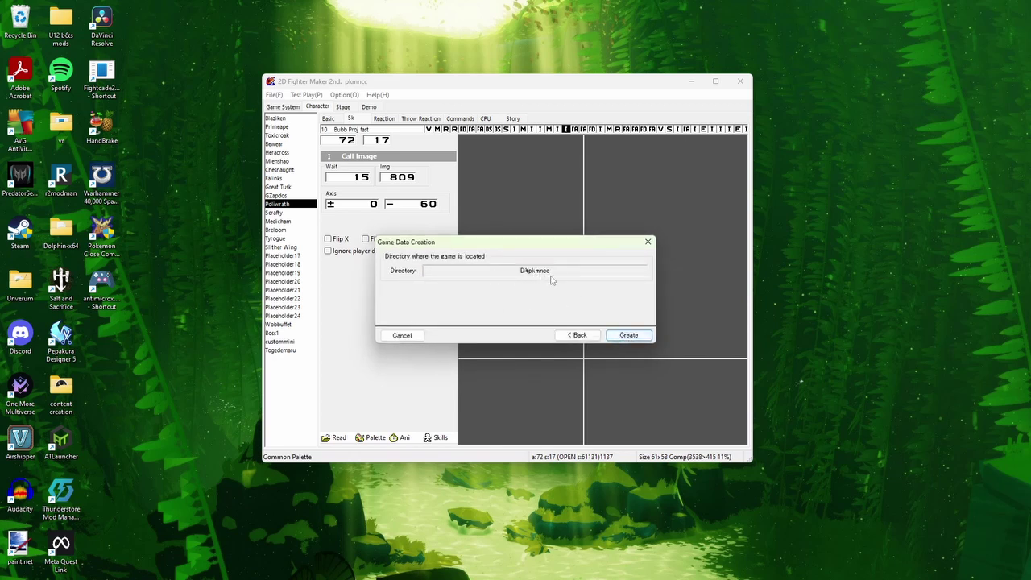
{"action": "left_click", "coordinate": [623, 337]}
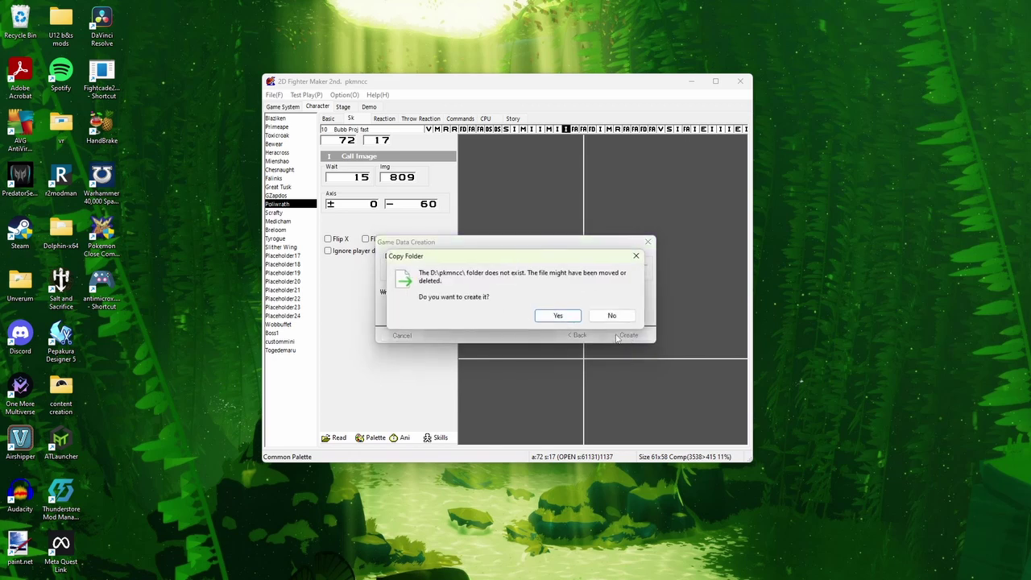
{"action": "left_click", "coordinate": [559, 318]}
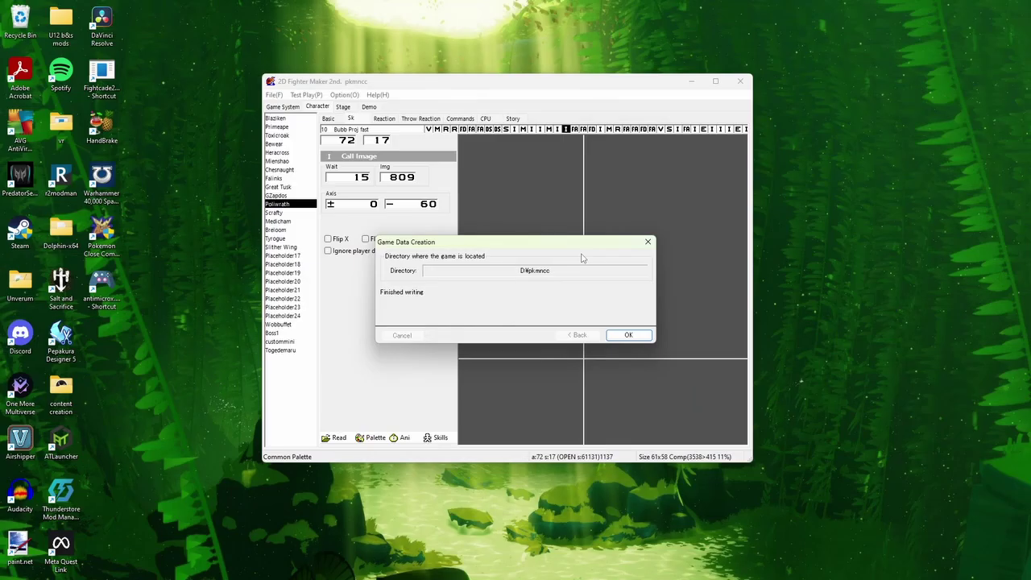
{"action": "left_click", "coordinate": [621, 338]}
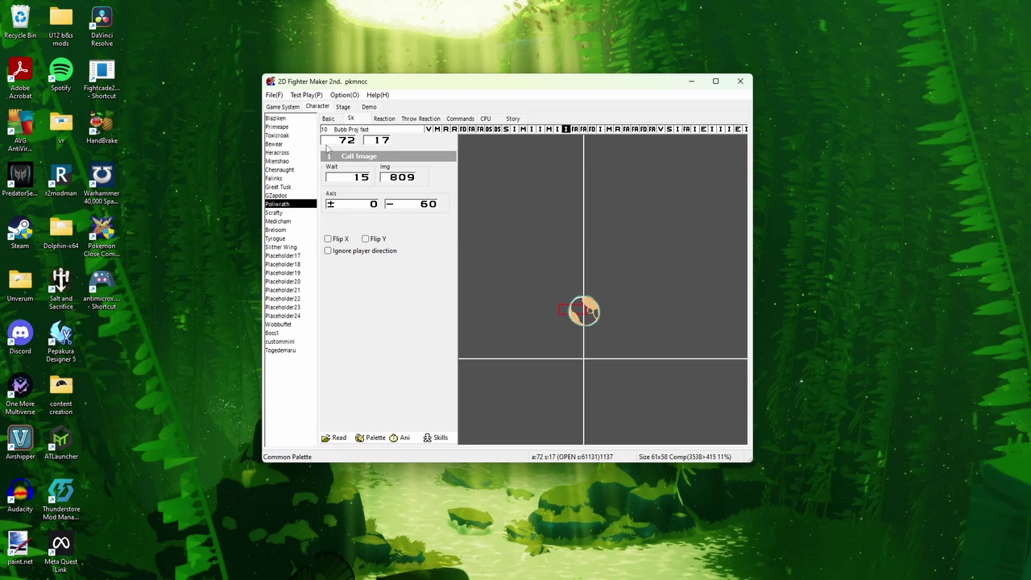
{"action": "left_click", "coordinate": [273, 95]}
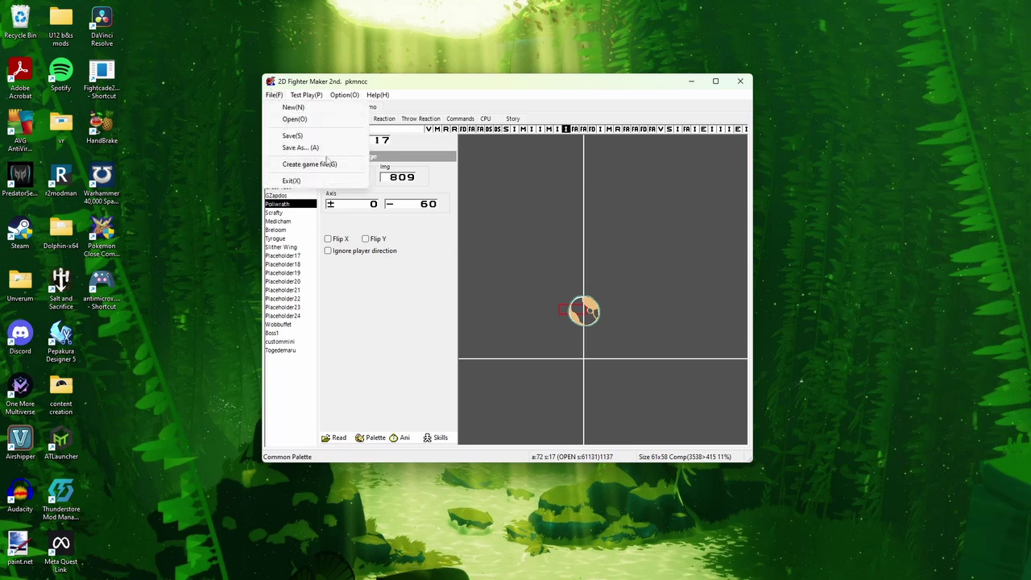
{"action": "left_click", "coordinate": [309, 122]}
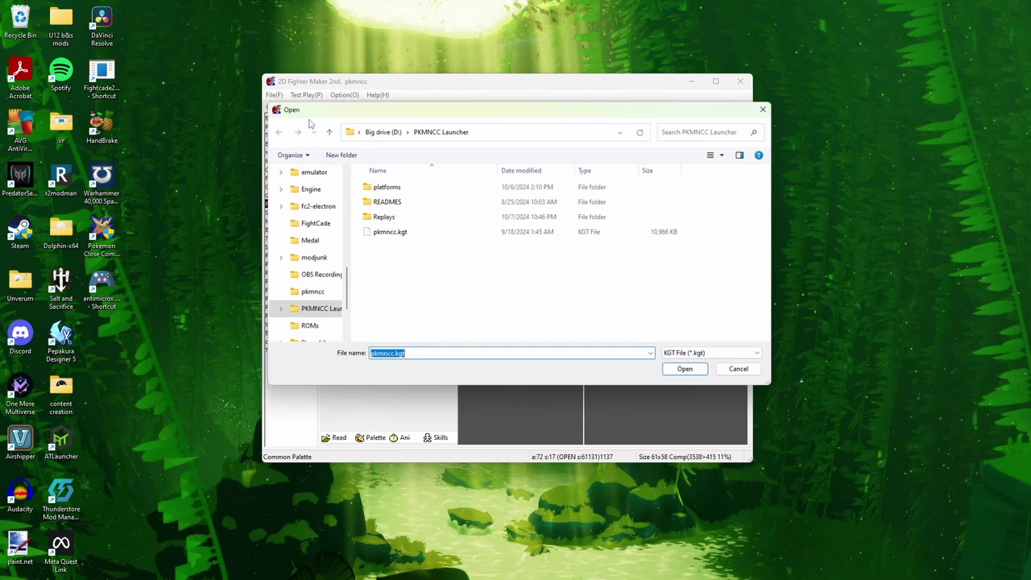
{"action": "left_click", "coordinate": [311, 294]}
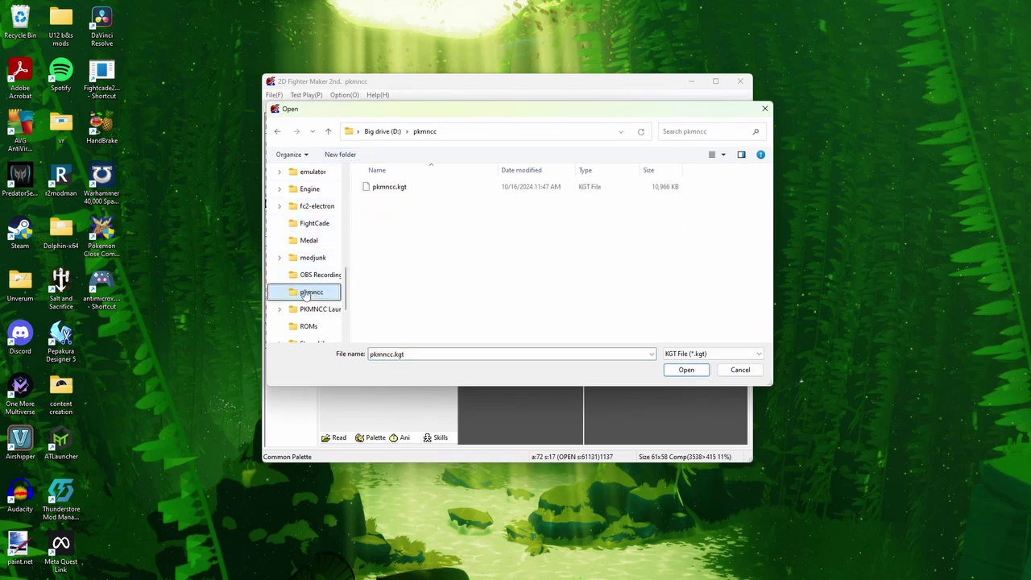
{"action": "left_click", "coordinate": [385, 188]}
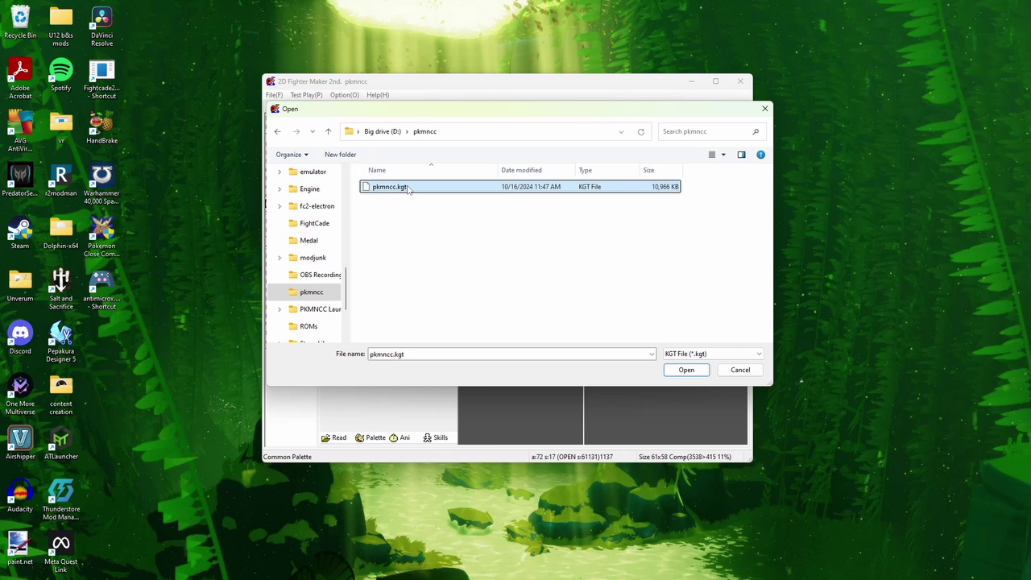
{"action": "double_click", "coordinate": [406, 187]}
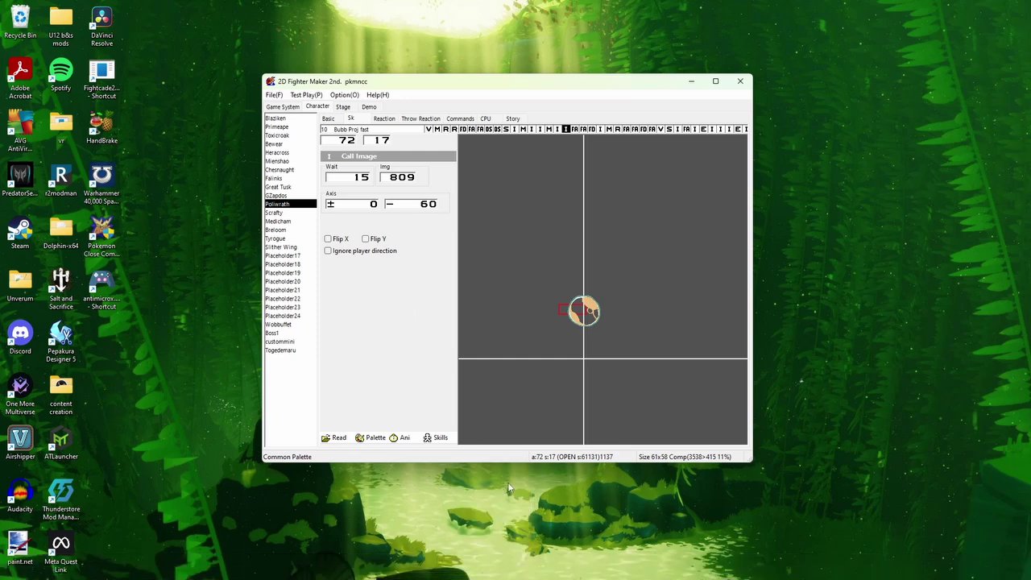
Copy Poliwrath.player from the D:\pkmncc export folder.
{"action": "left_click", "coordinate": [493, 567]}
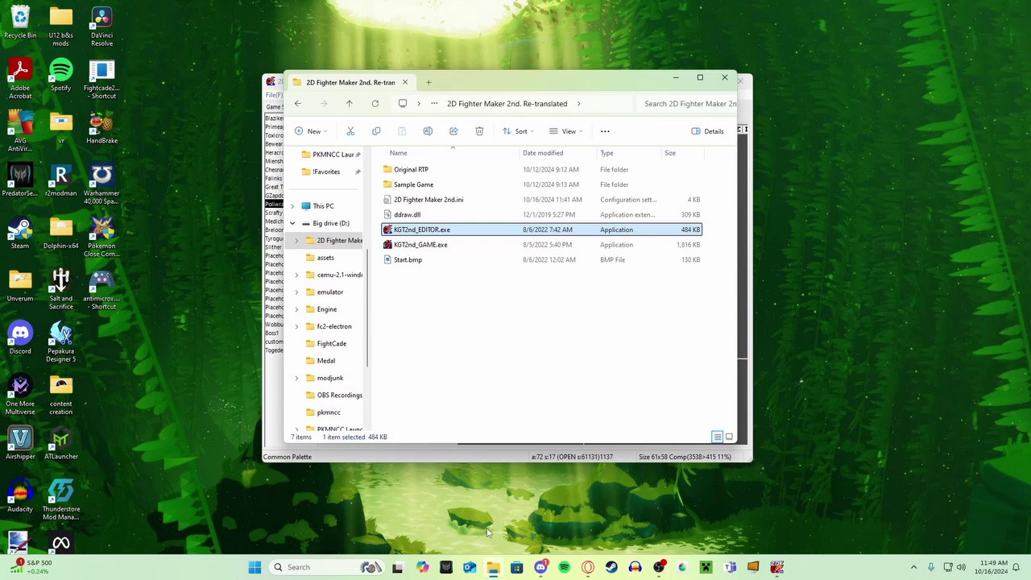
{"action": "left_click", "coordinate": [298, 104]}
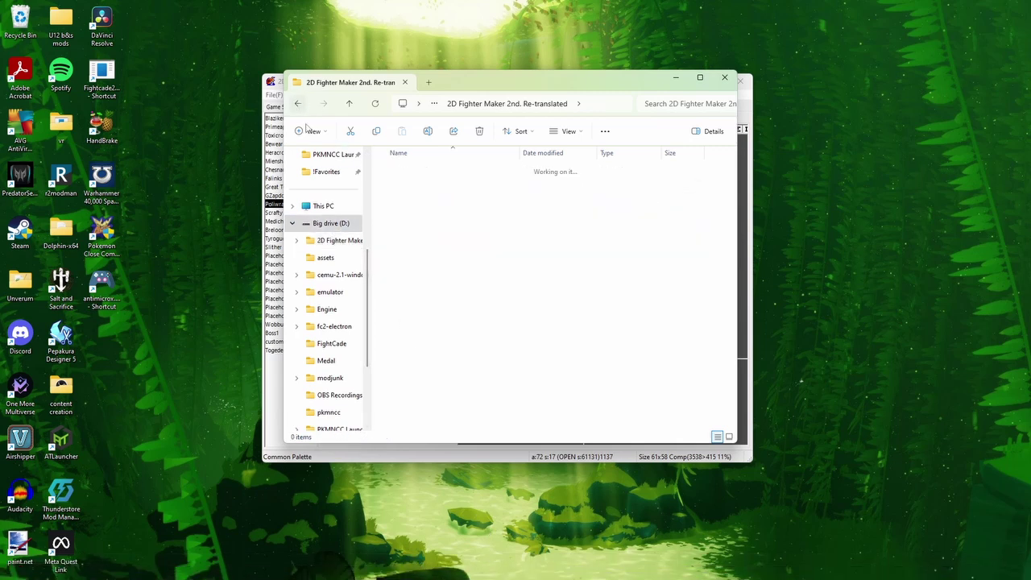
{"action": "left_click", "coordinate": [407, 321]}
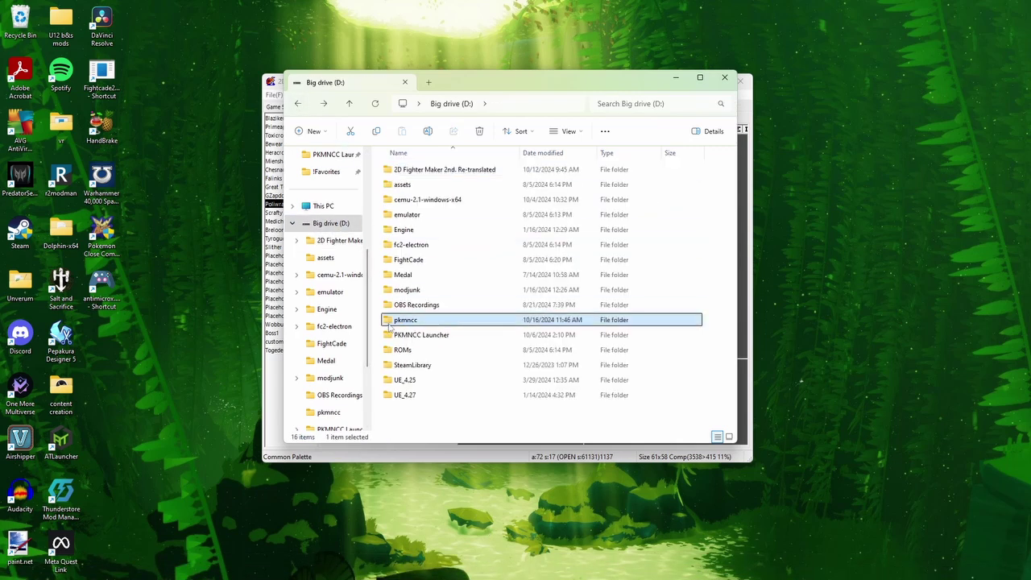
{"action": "double_click", "coordinate": [425, 320]}
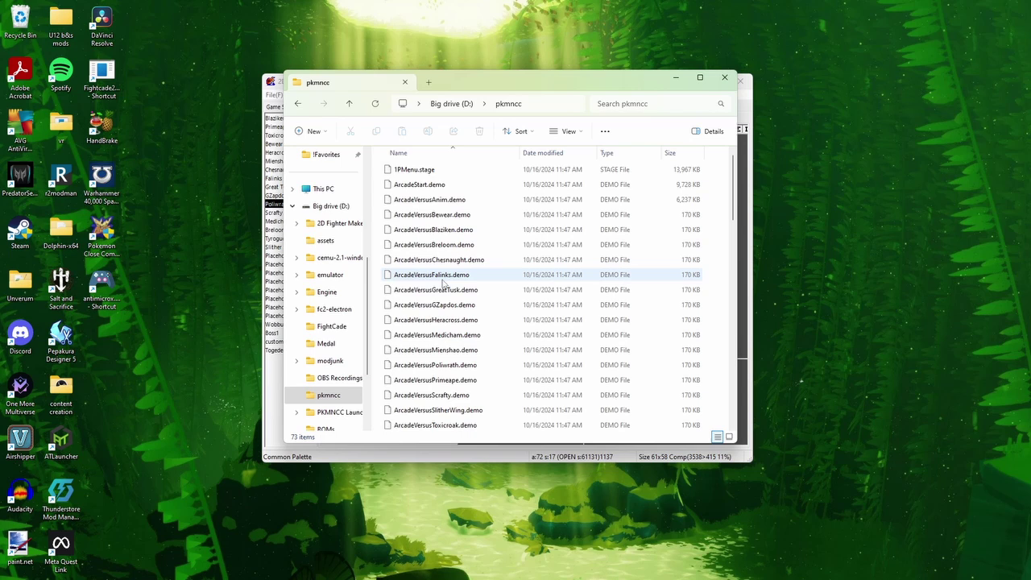
{"action": "scroll", "coordinate": [442, 282], "scroll_direction": "down", "scroll_amount": 12}
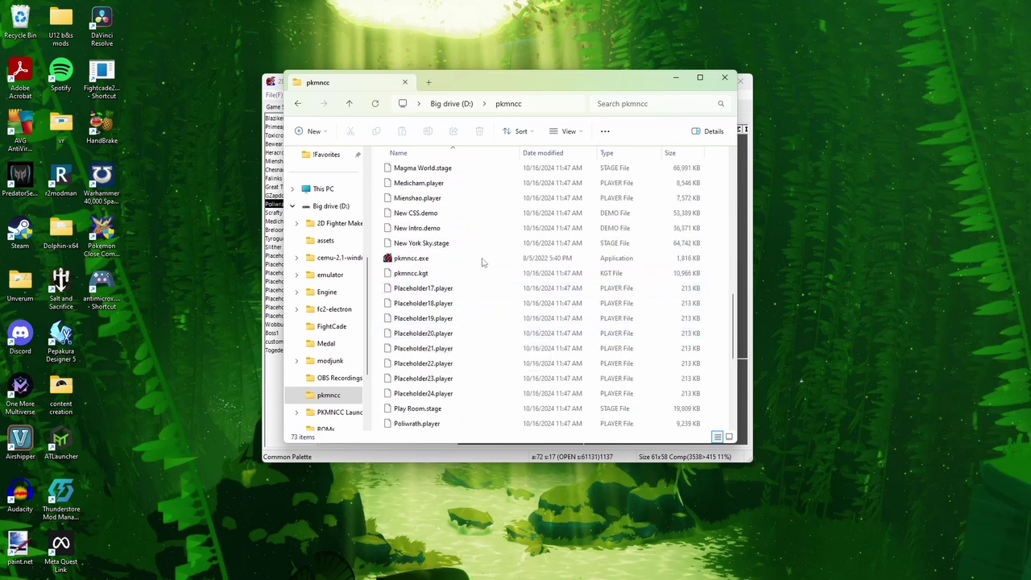
{"action": "scroll", "coordinate": [408, 359], "scroll_direction": "down", "scroll_amount": 6}
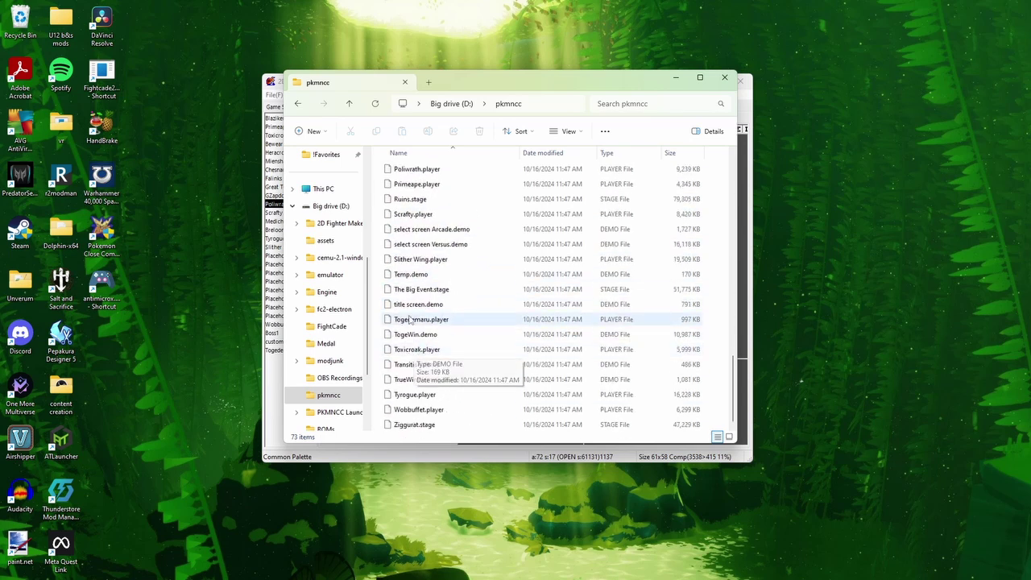
{"action": "left_click", "coordinate": [427, 170]}
{"action": "right_click", "coordinate": [431, 171]}
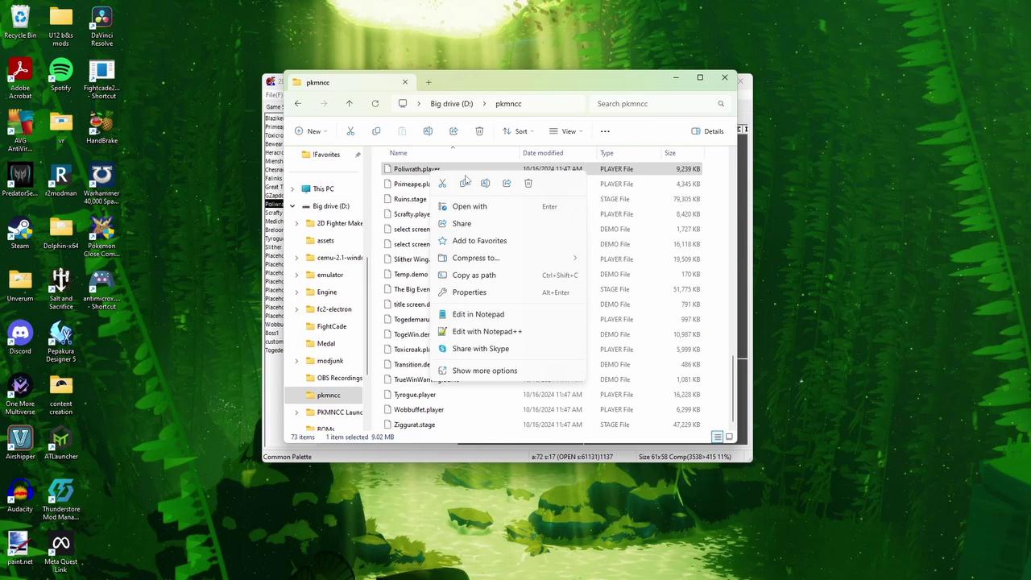
{"action": "key", "text": "Escape"}
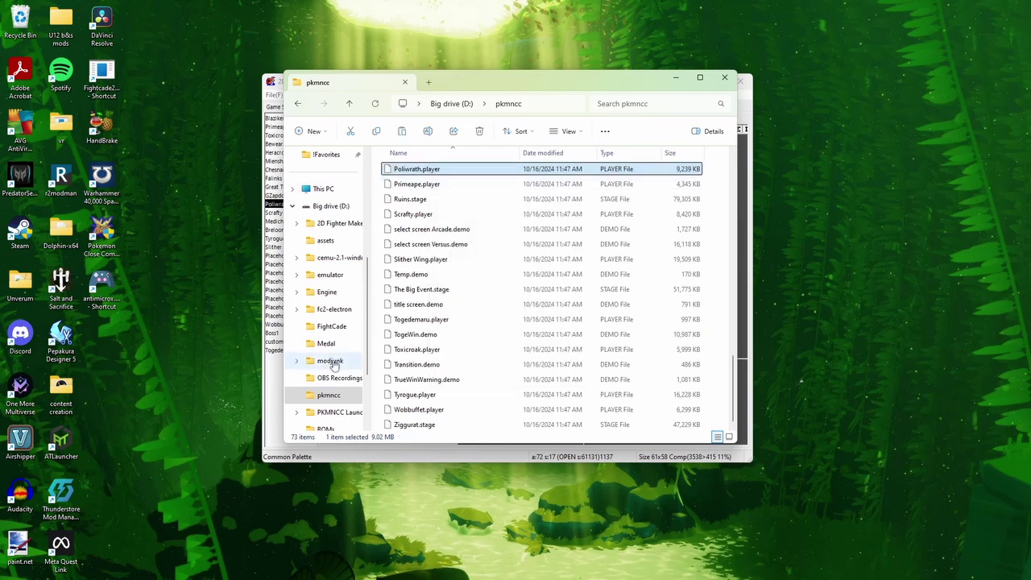
Paste Poliwrath.player into the PKMNCC Launcher folder.
{"action": "left_click", "coordinate": [337, 411]}
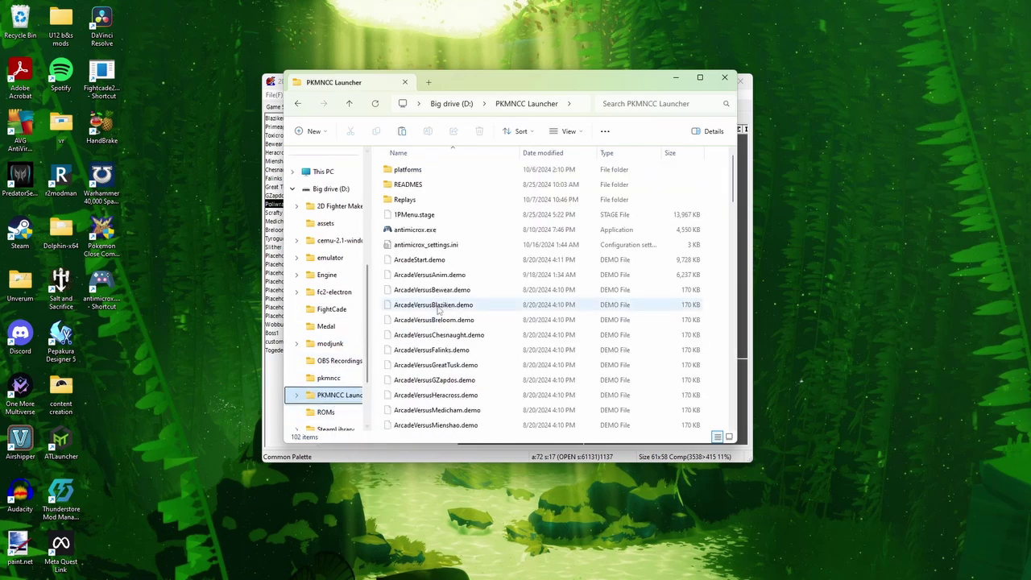
{"action": "right_click", "coordinate": [387, 265]}
{"action": "key", "text": "Escape"}
{"action": "right_click", "coordinate": [377, 258]}
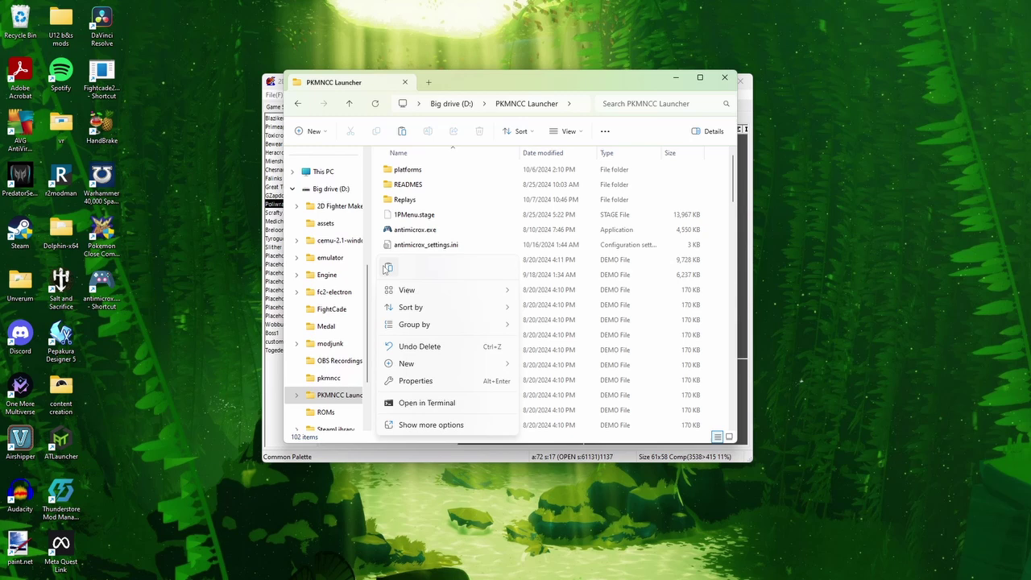
{"action": "left_click", "coordinate": [387, 268]}
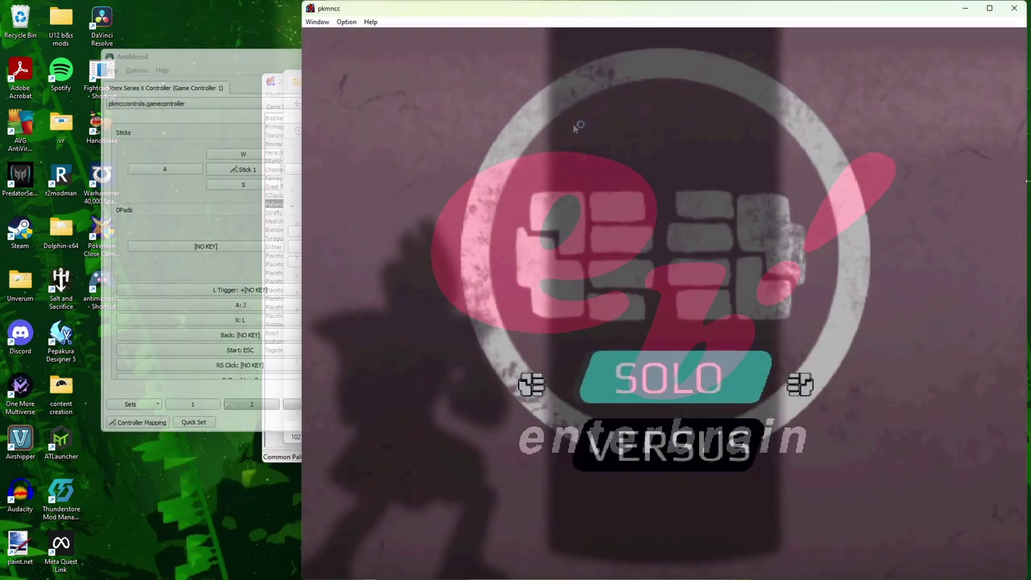
Pick Poliwrath as player one and start TRAINING MODE.
{"action": "key", "text": "s"}
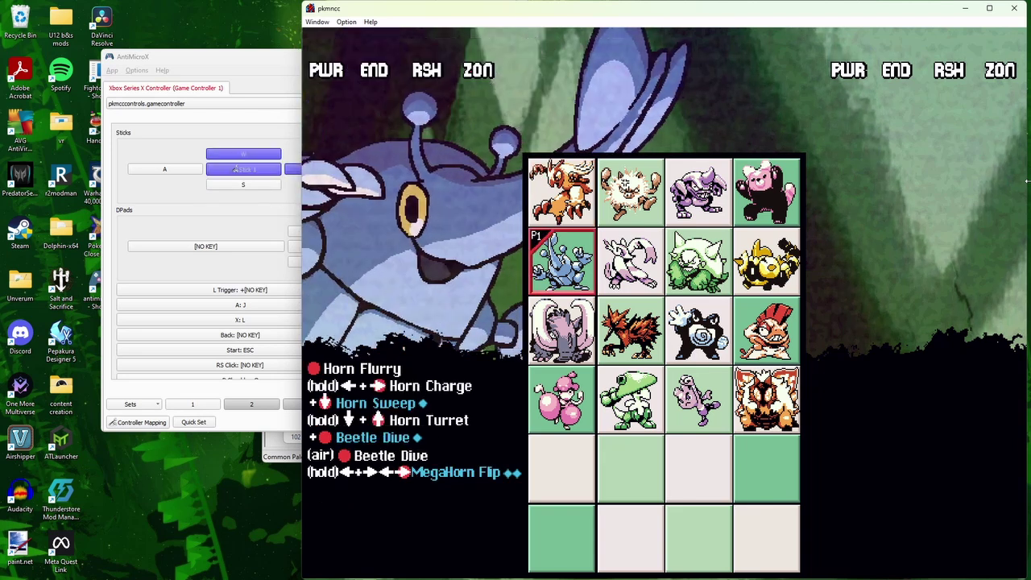
{"action": "key", "text": "d"}
{"action": "key", "text": "d"}
{"action": "key", "text": "s"}
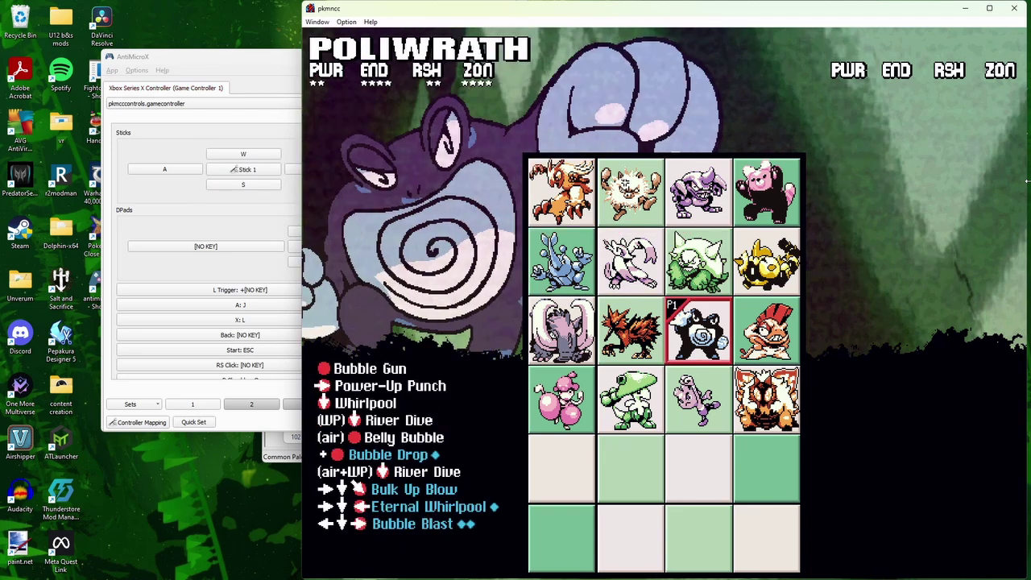
{"action": "key", "text": "l"}
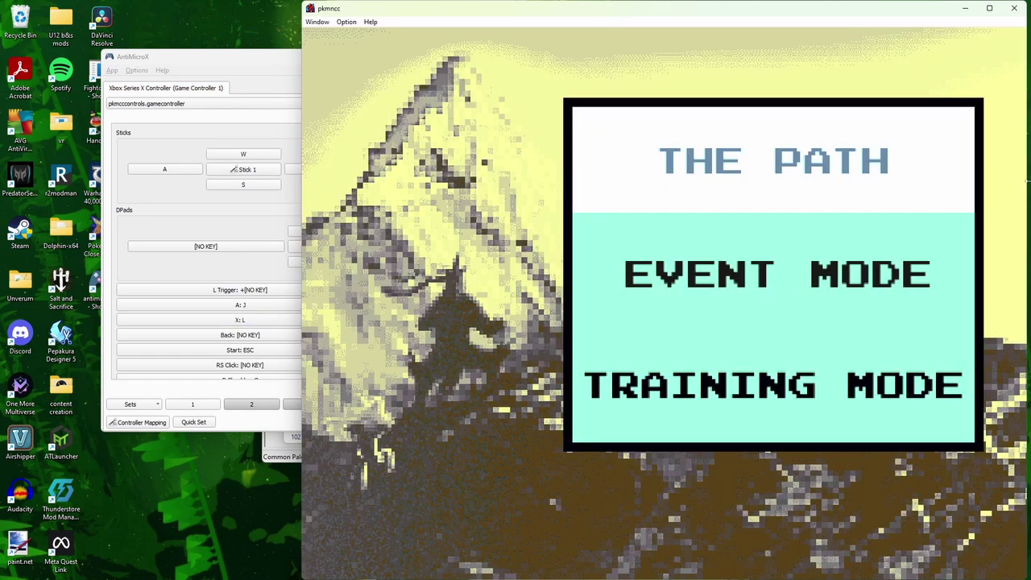
{"action": "key", "text": "s"}
{"action": "key", "text": "j"}
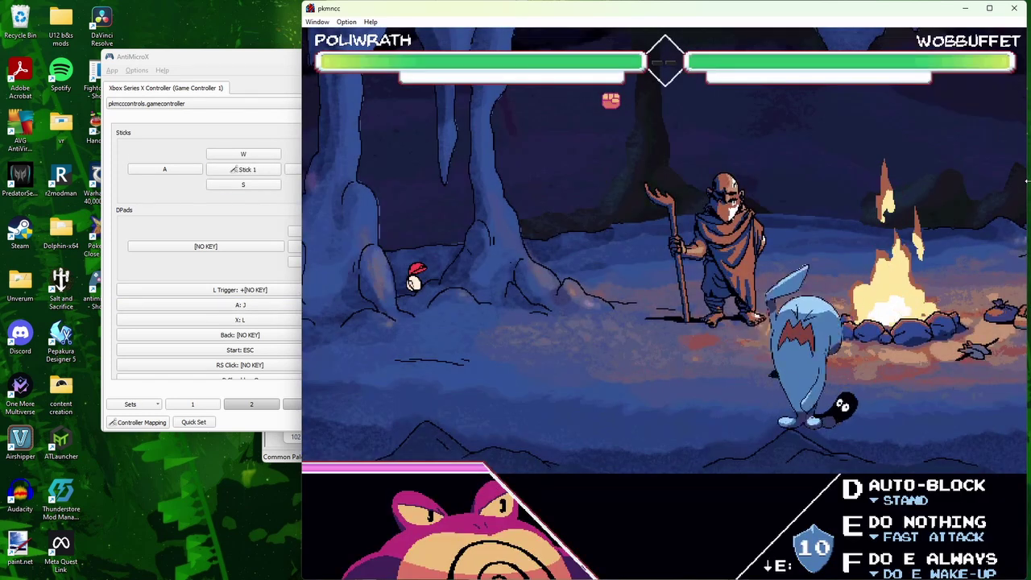
Walk, crouch, jump and dive Poliwrath onto Wobbuffet to show the new palette.
{"action": "key", "text": "a"}
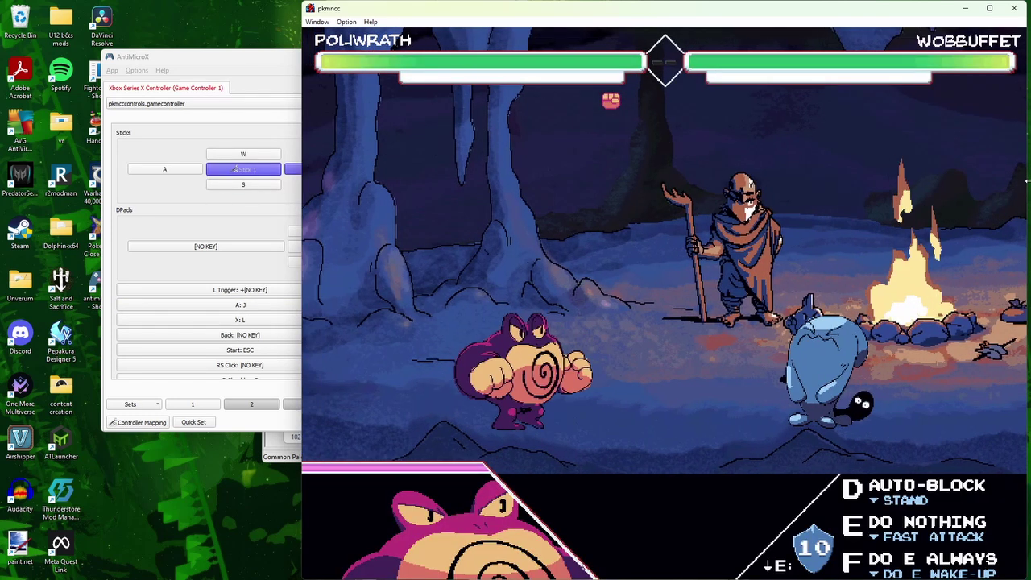
{"action": "key", "text": "s"}
{"action": "key", "text": "w"}
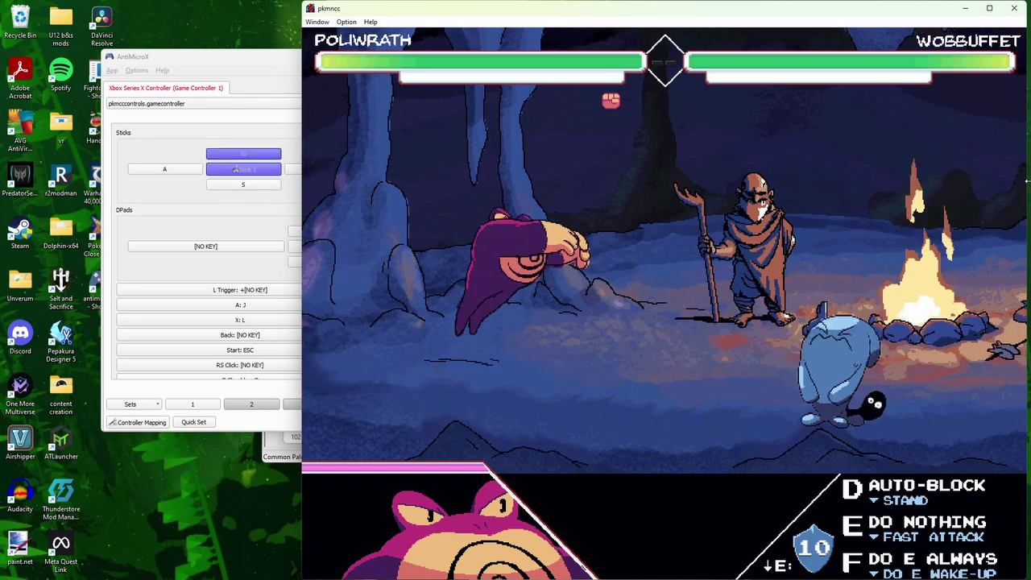
{"action": "key", "text": "a"}
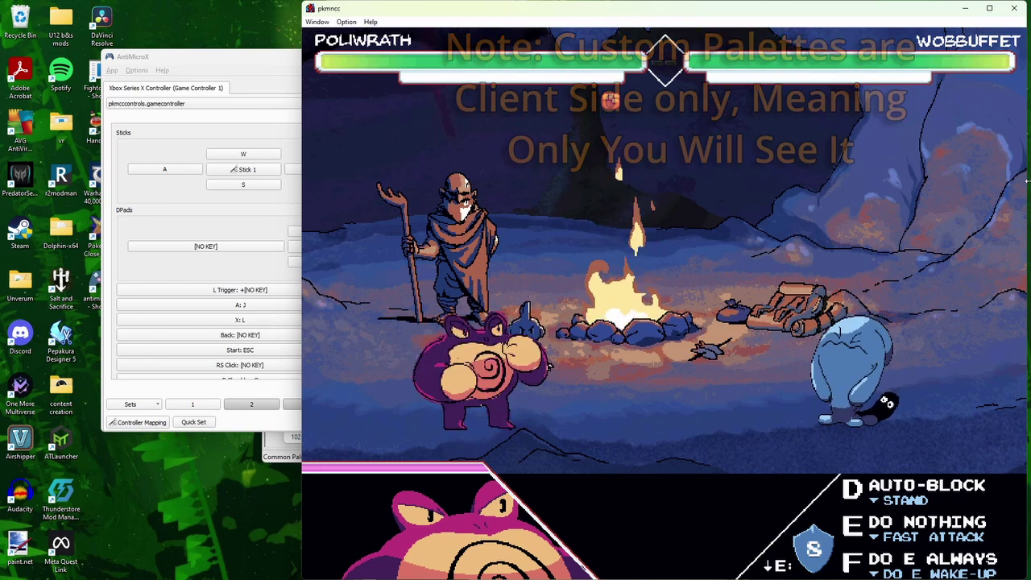
Close the game window, launcher popup, AntiMicroX and the launcher folder window.
{"action": "left_click", "coordinate": [1014, 8]}
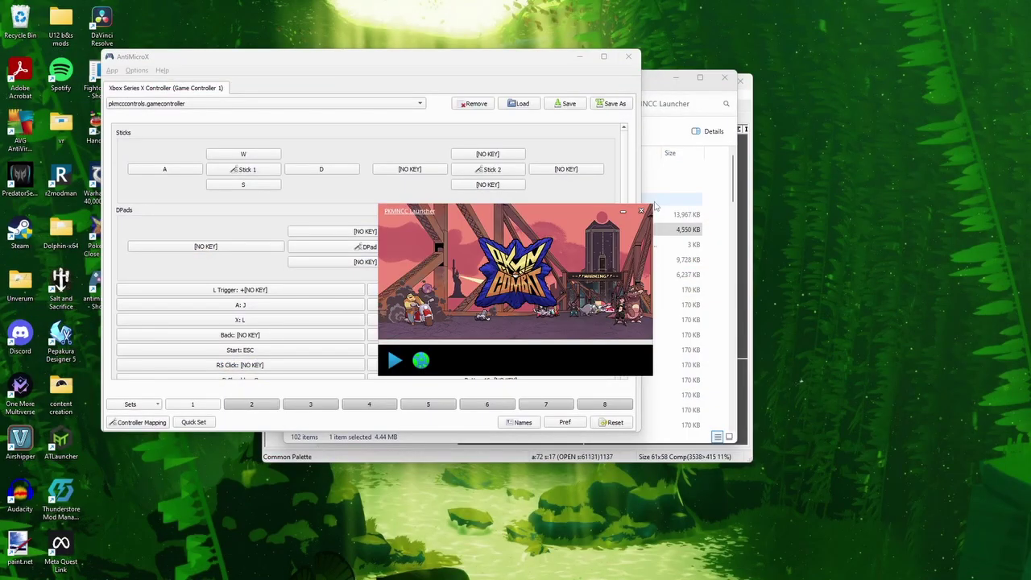
{"action": "left_click", "coordinate": [641, 211]}
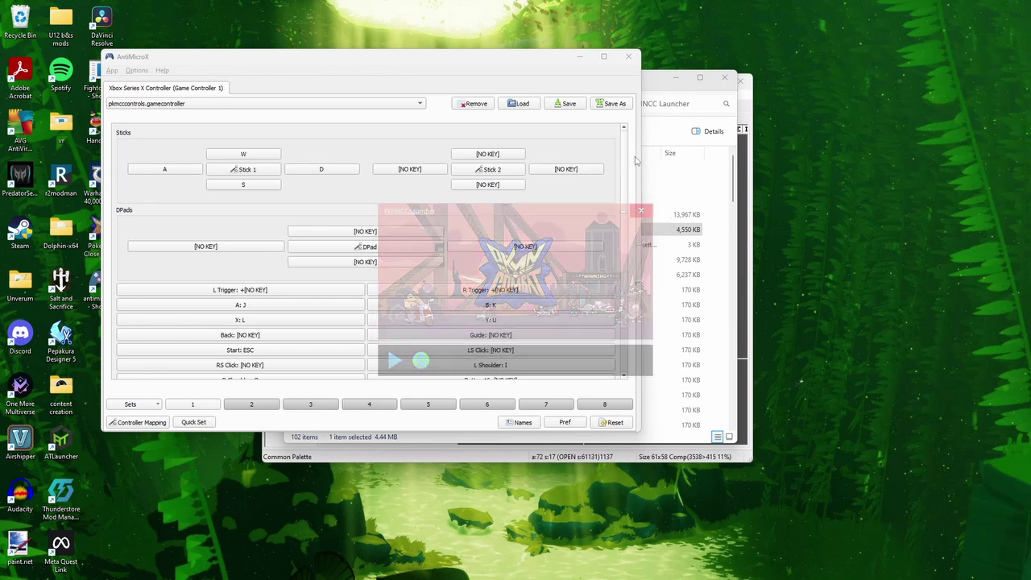
{"action": "left_click", "coordinate": [628, 55]}
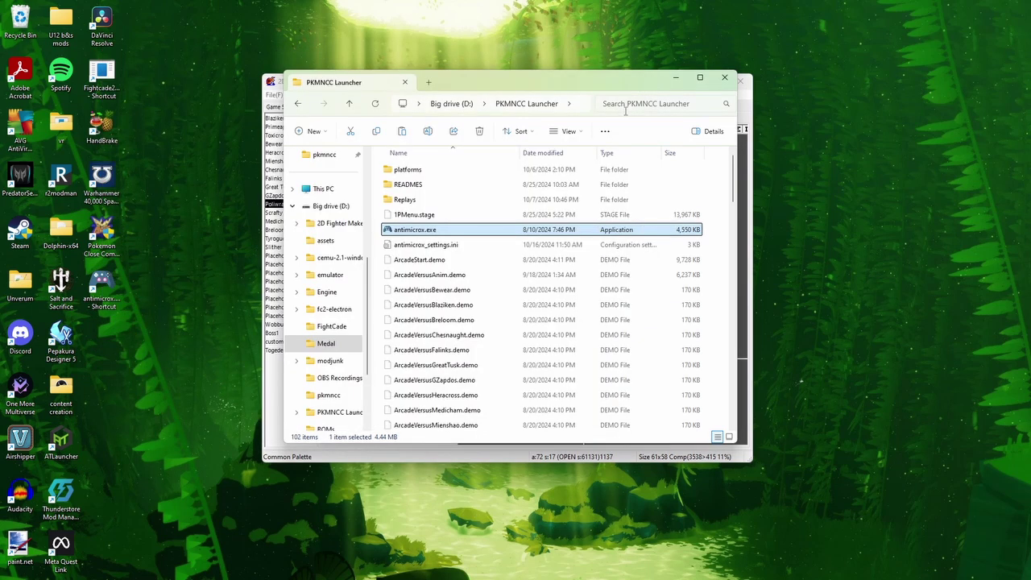
{"action": "left_click", "coordinate": [724, 77]}
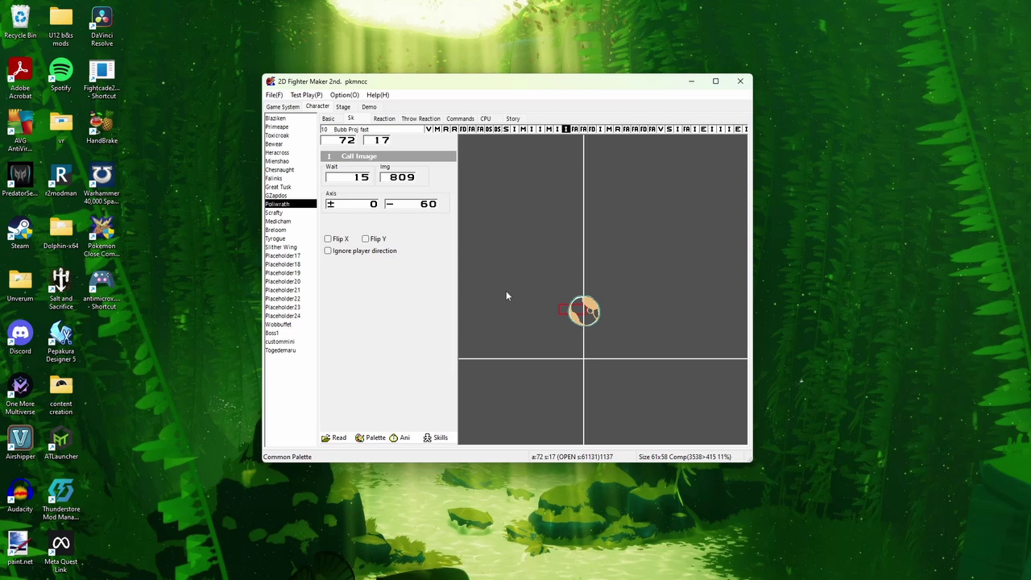
Run a test play of Poliwrath vs Blaziken on the New York Sky stage.
{"action": "left_click", "coordinate": [306, 94]}
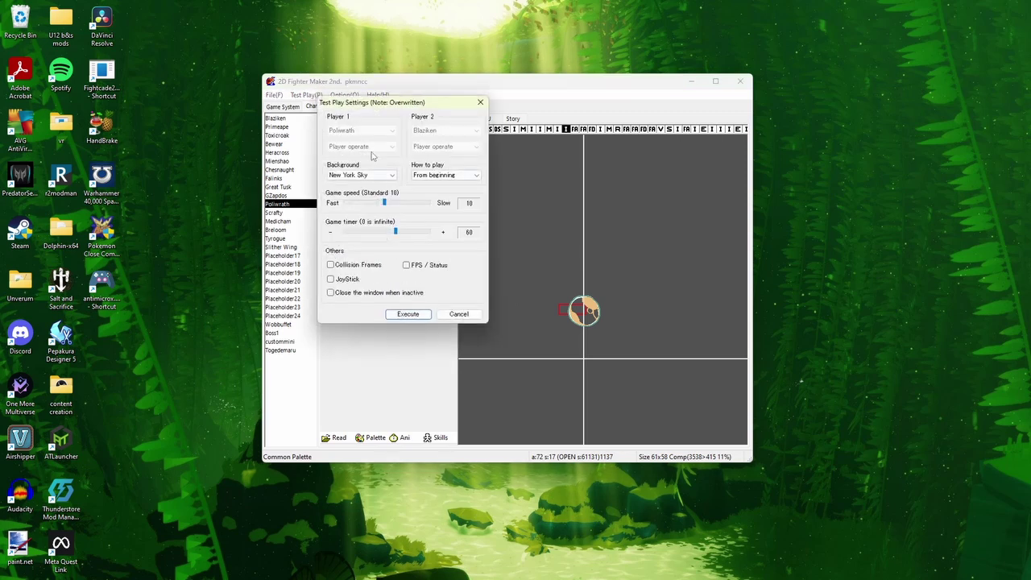
{"action": "left_click", "coordinate": [407, 314]}
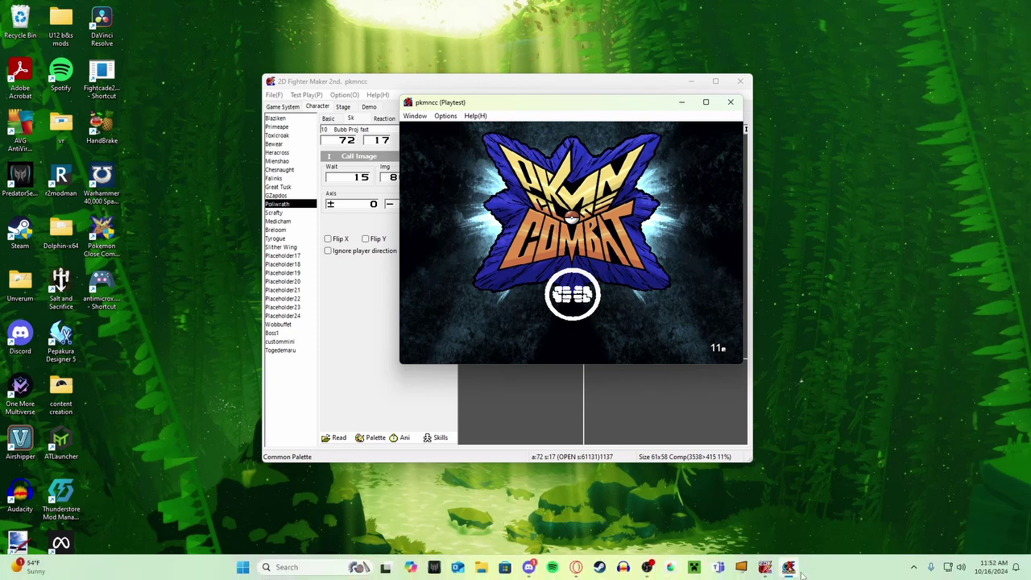
Minimize the editor and playtest windows from the taskbar.
{"action": "left_click", "coordinate": [806, 574]}
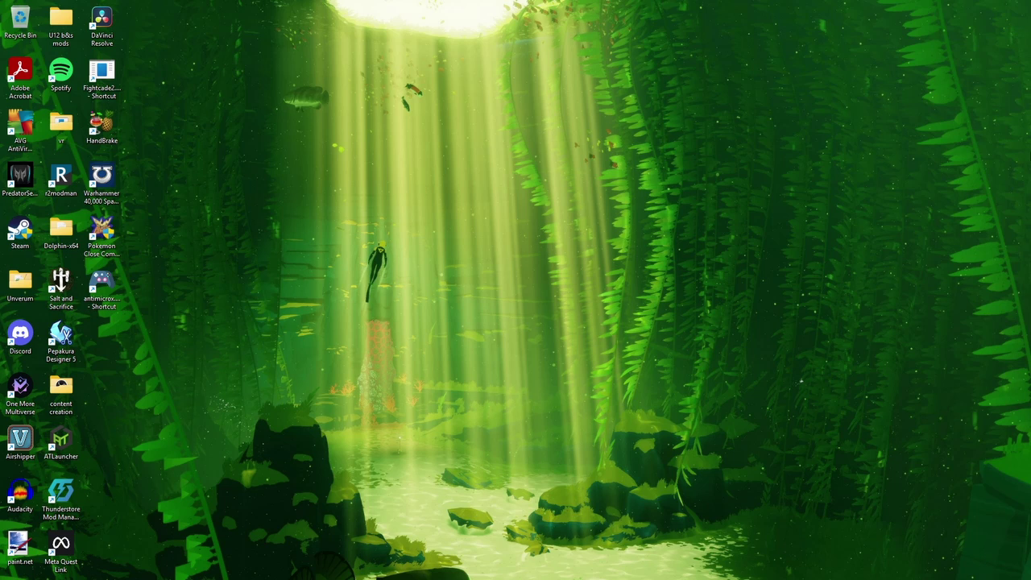